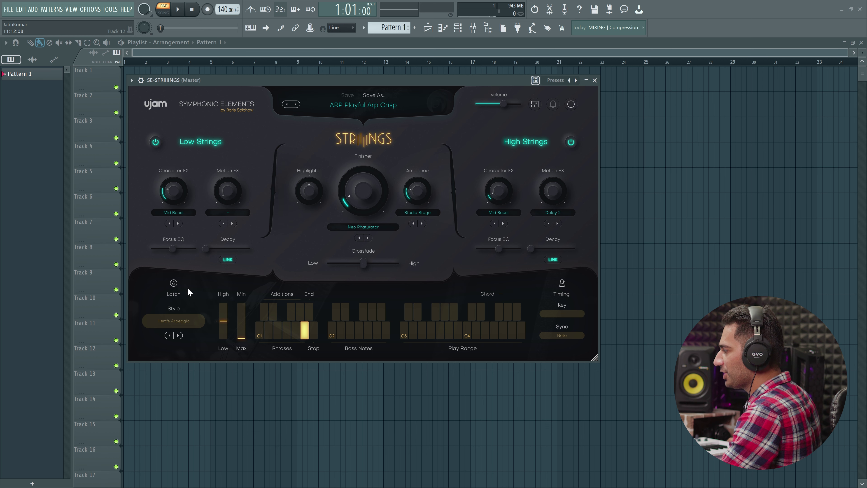
- Turn on Latch and audition the arpeggiated presets one by one from ARP Playful Arp Wet to ARP Syncopated Marching
click(175, 285)
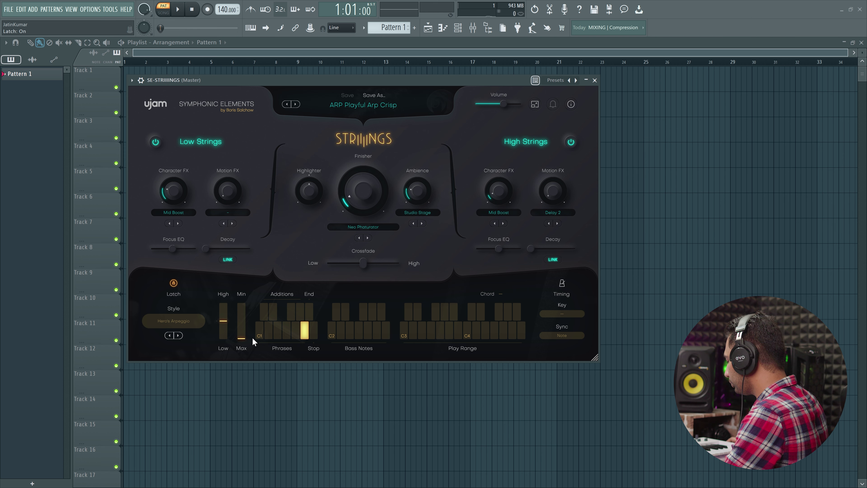
click(297, 105)
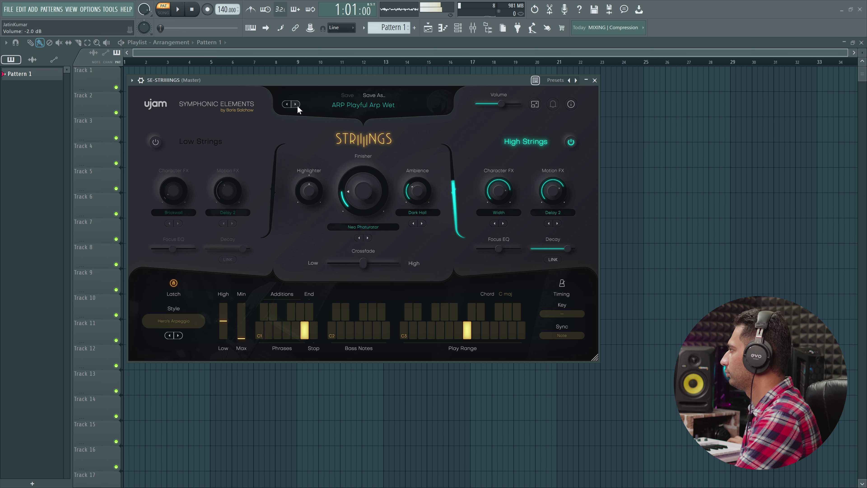
click(297, 106)
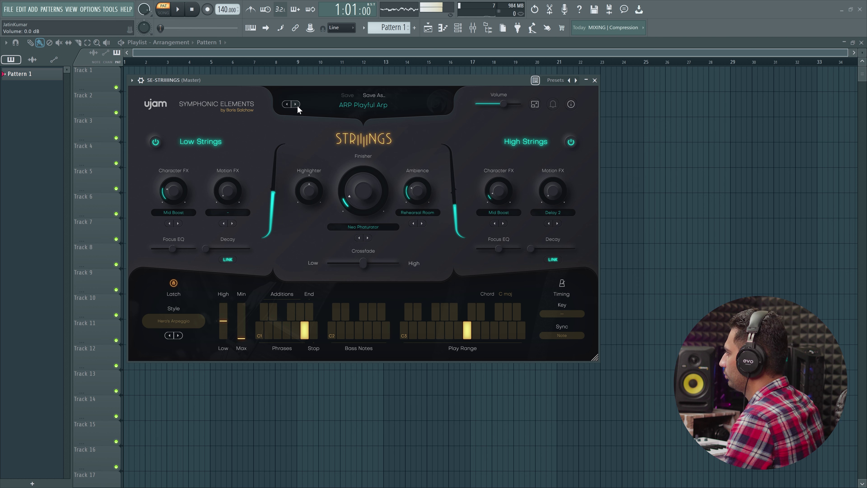
click(297, 106)
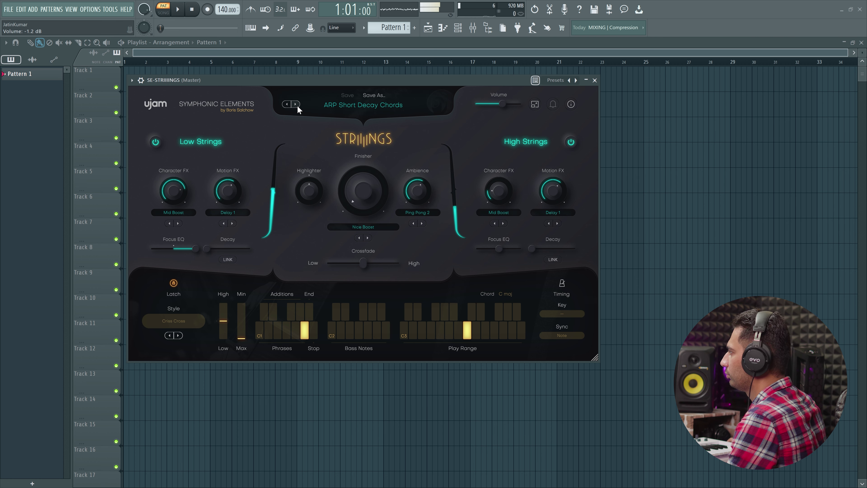
click(298, 106)
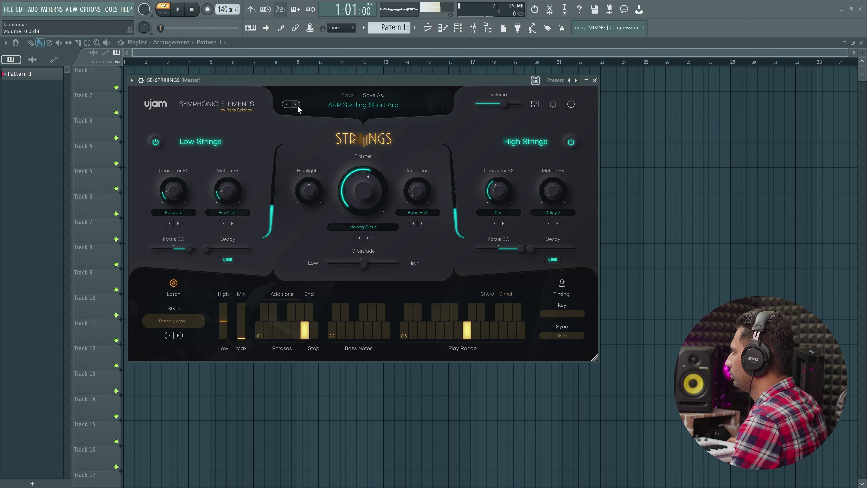
click(298, 106)
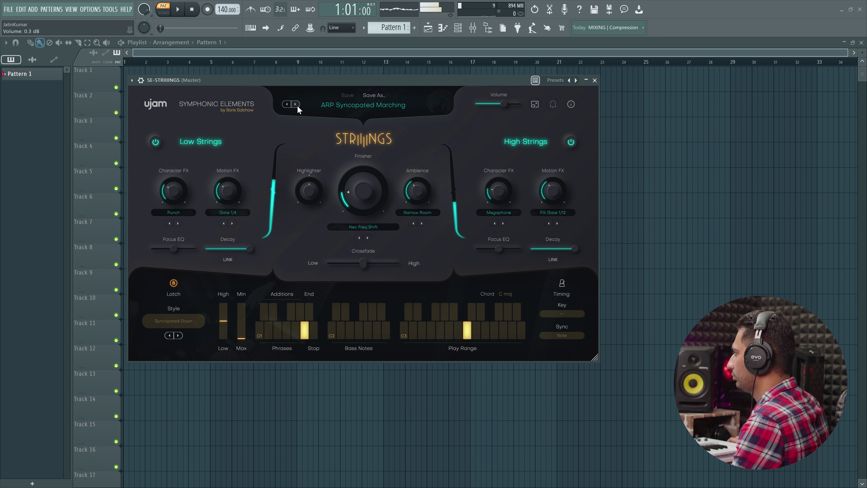
- Audition the remaining arpeggiated presets in order, through ARP Victorious Steps and up to ARP Vivaldi Chords Wet
click(297, 105)
click(297, 105)
click(298, 106)
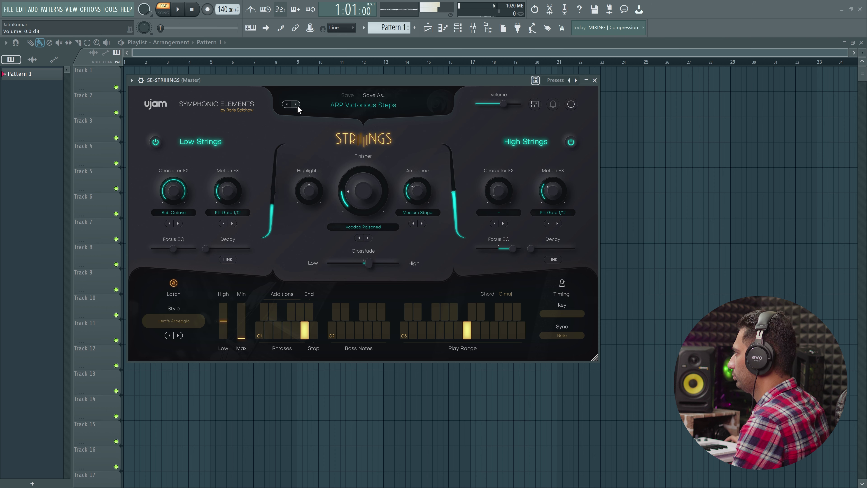
click(298, 106)
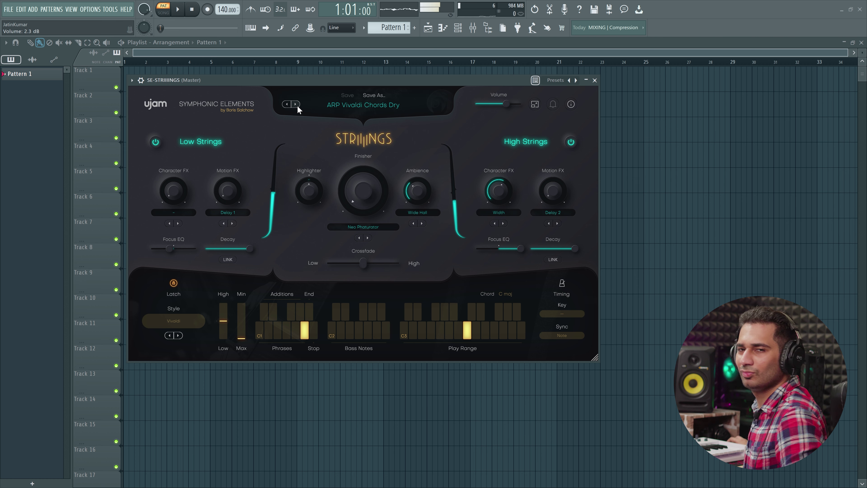
click(297, 105)
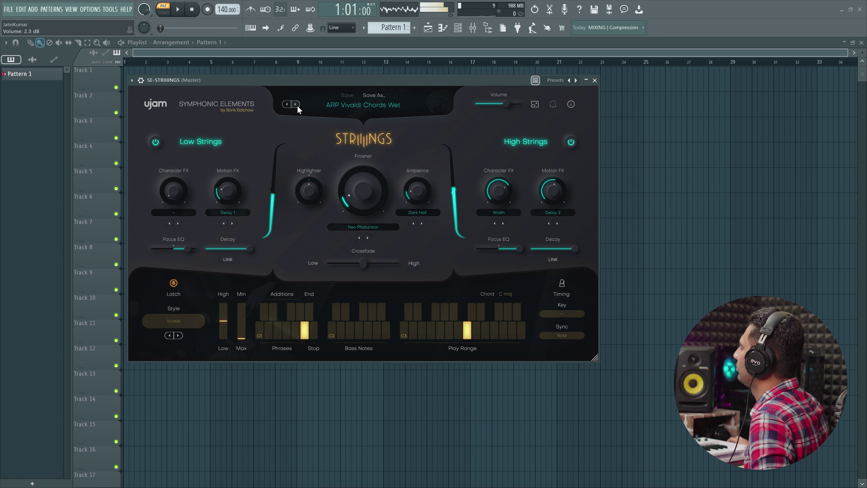
- Audition the first chord riff presets in order, from CHR Big Riff through CHR Full Chords
click(298, 106)
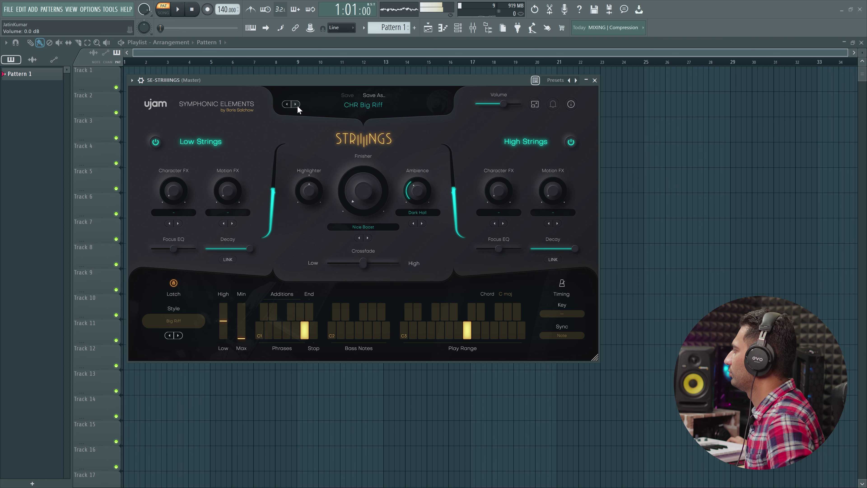
click(297, 106)
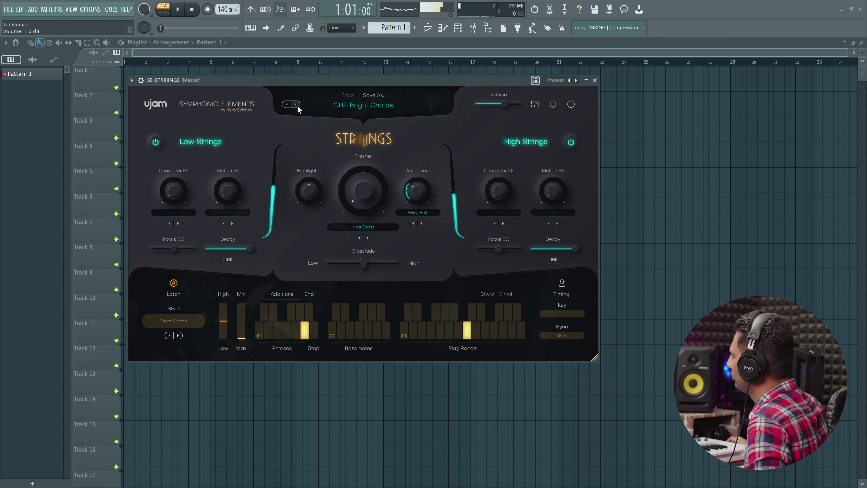
click(297, 105)
click(298, 106)
click(296, 104)
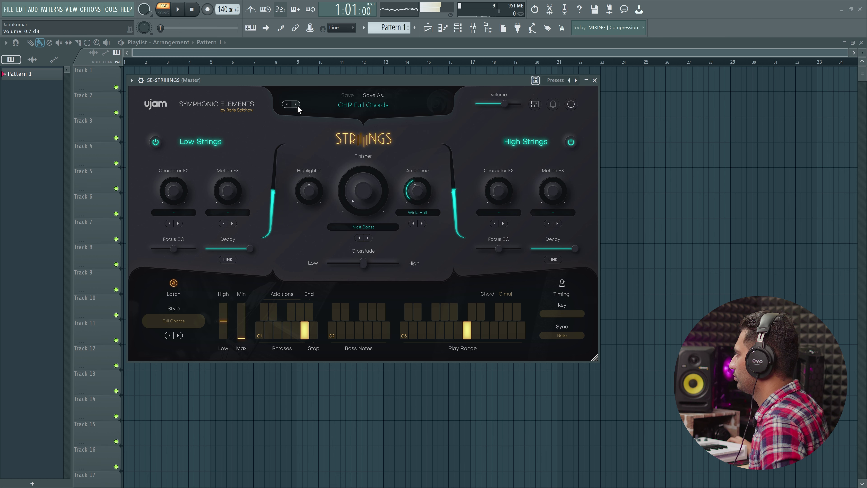
- Continue auditioning the chord riff presets, from CHR Full Section Stacc through CHR Pizzies And Cello
click(296, 105)
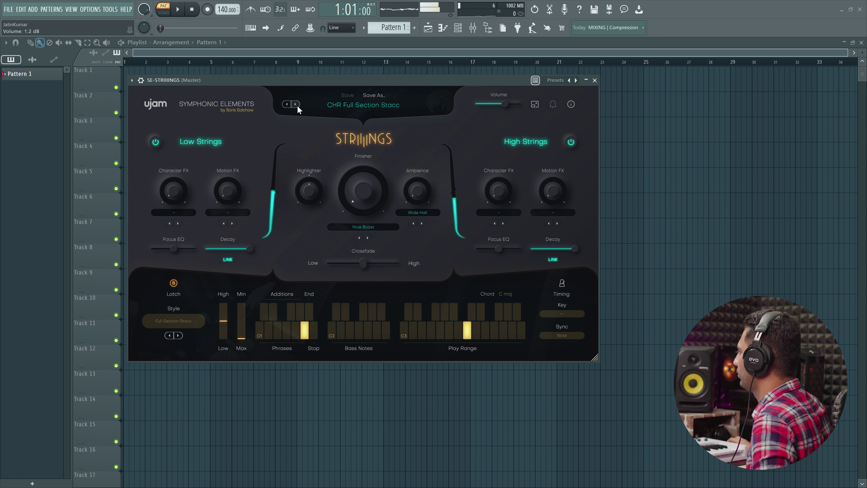
click(296, 105)
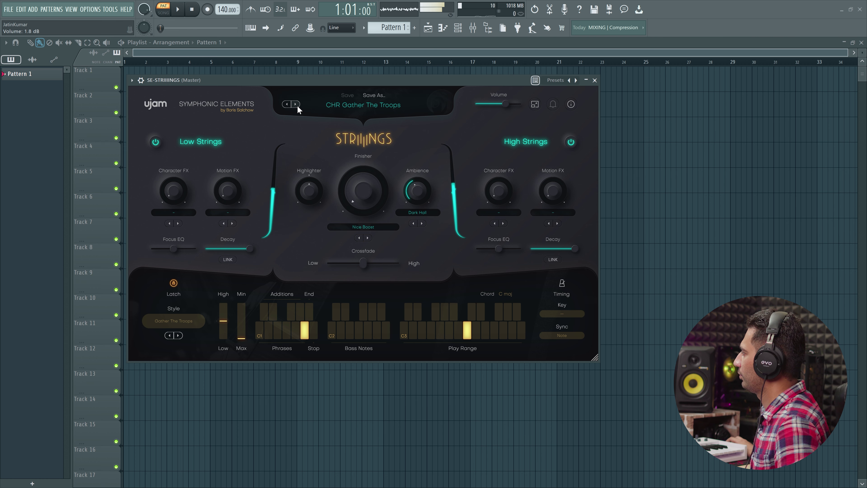
click(296, 105)
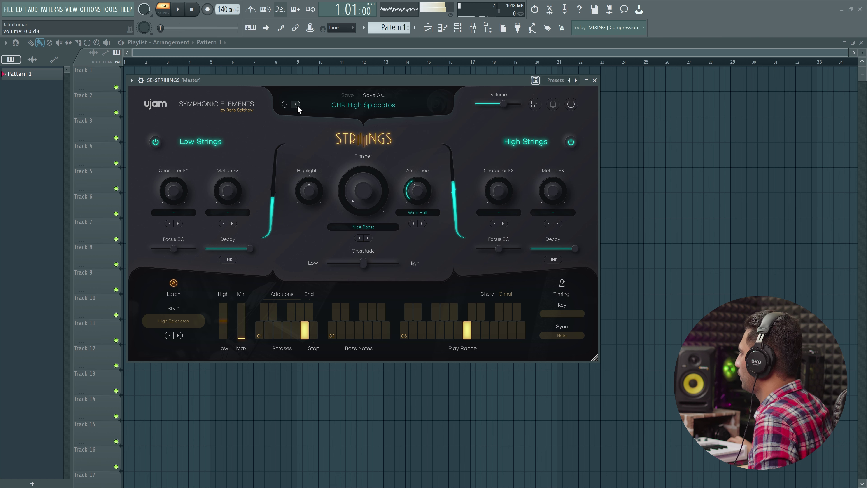
click(296, 105)
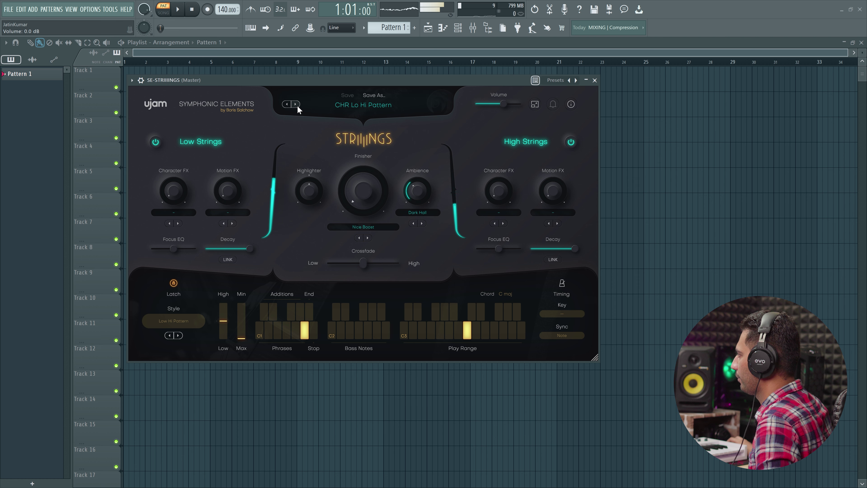
click(296, 105)
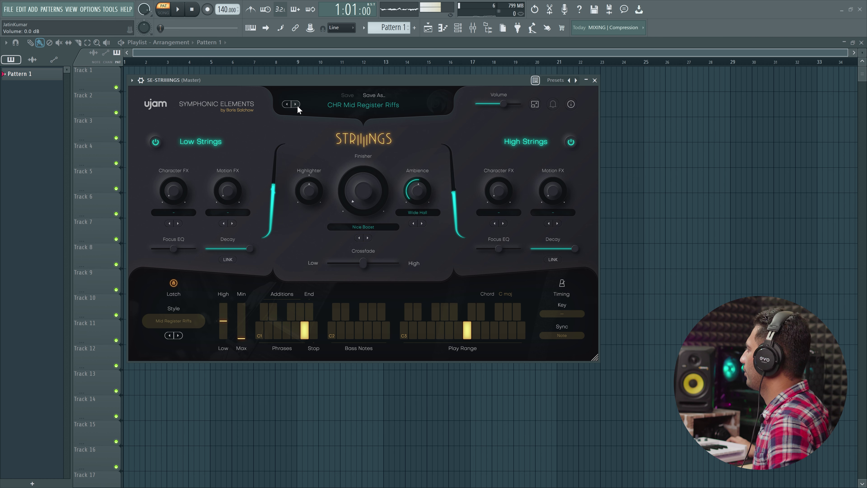
click(296, 105)
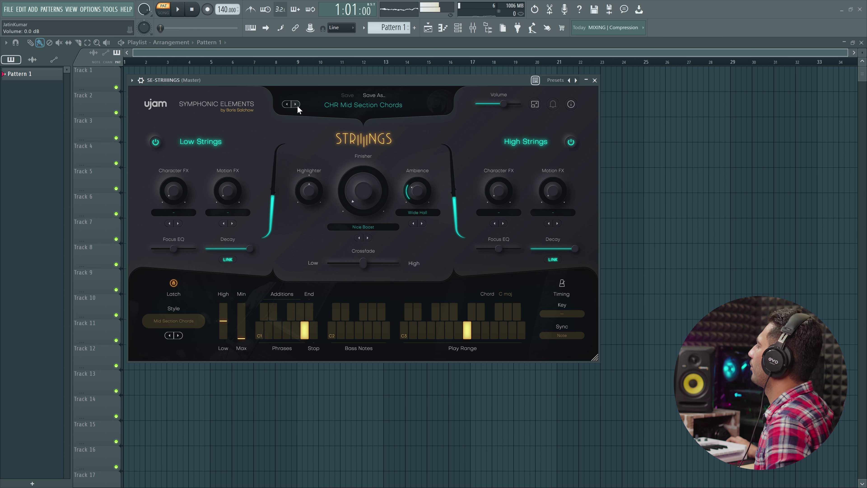
click(296, 105)
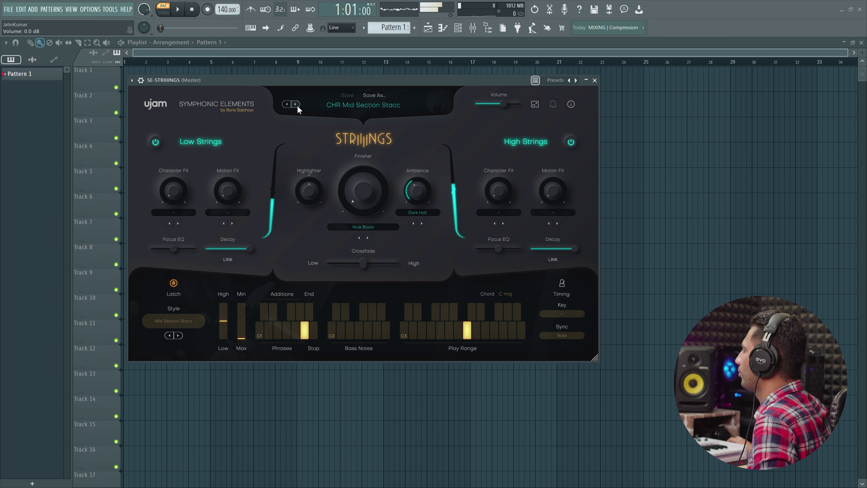
click(297, 105)
- Load DRK Dirty Bass Riff from the factory Dark presets and audition the ones after it up to DRK Low Thud
click(351, 107)
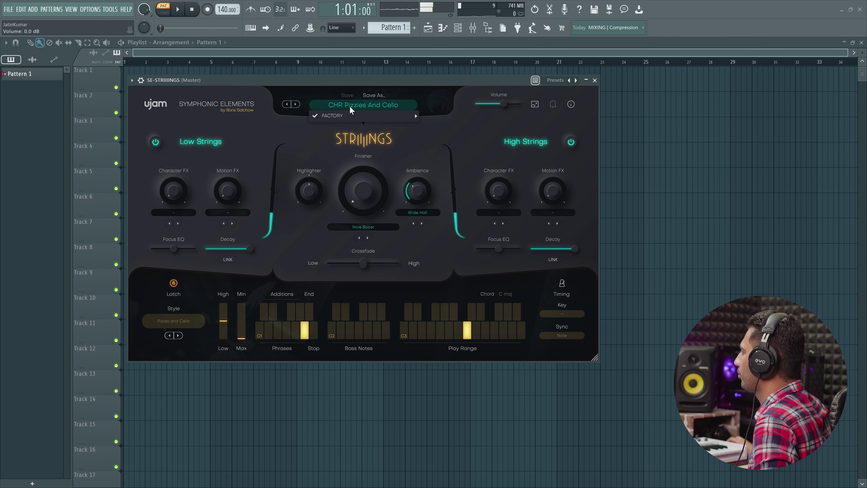
mouse_move(376, 116)
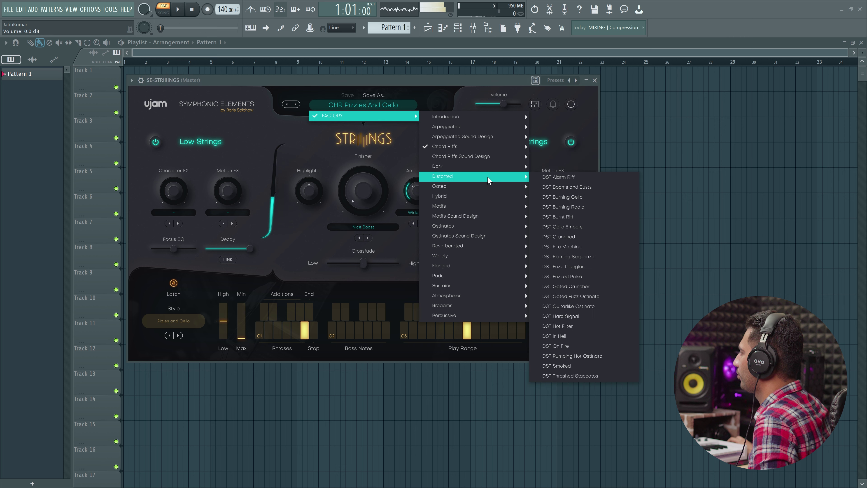
mouse_move(487, 166)
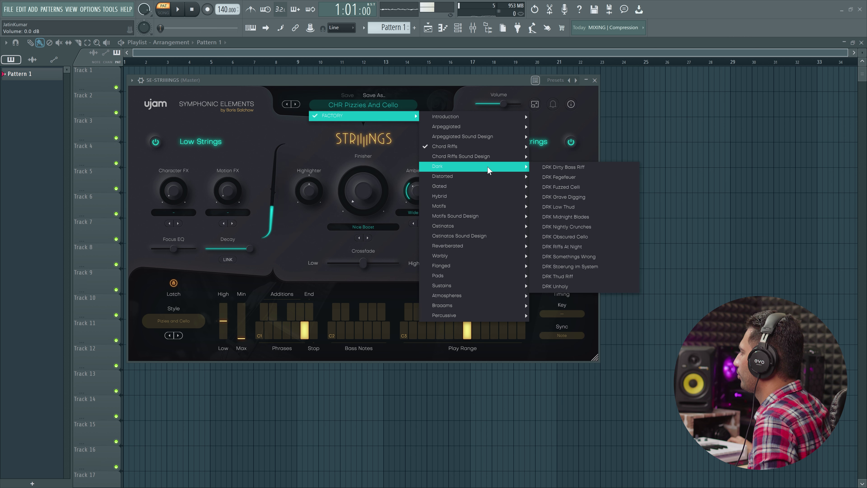
click(552, 171)
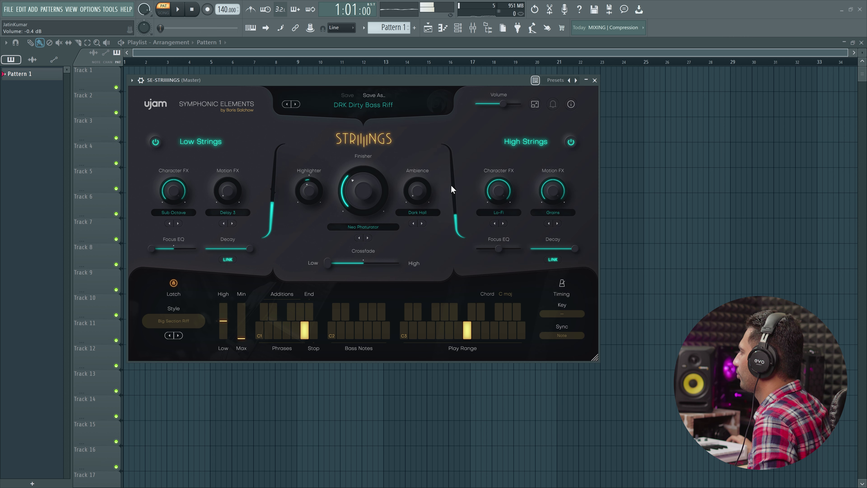
click(296, 105)
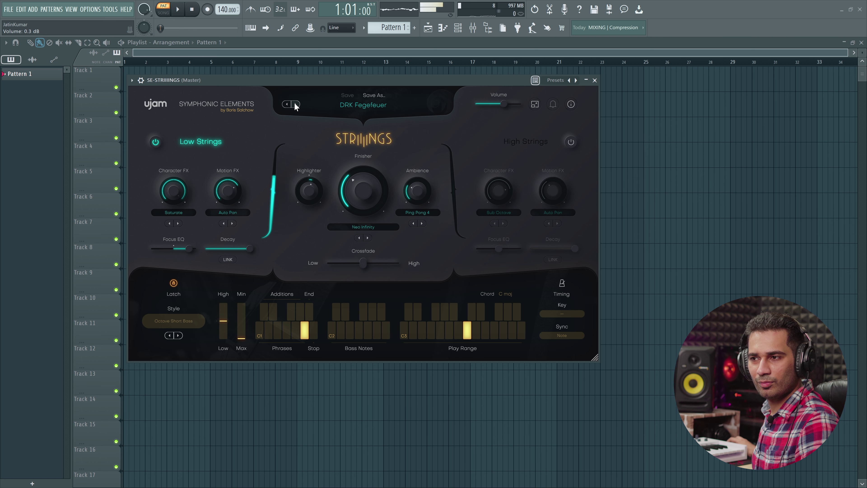
click(296, 105)
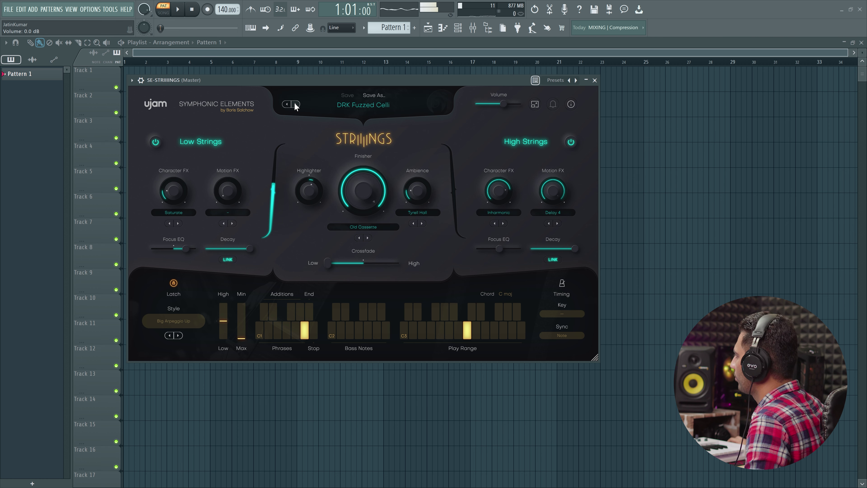
click(295, 106)
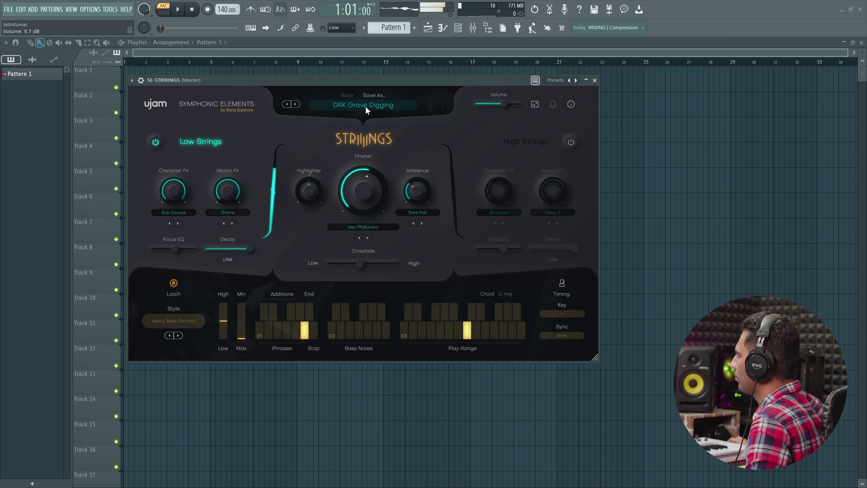
click(296, 105)
- Load HYB Are you talking to me from the factory Hybrid presets, and advance to HYB Auto Wha Stings
click(342, 106)
mouse_move(405, 118)
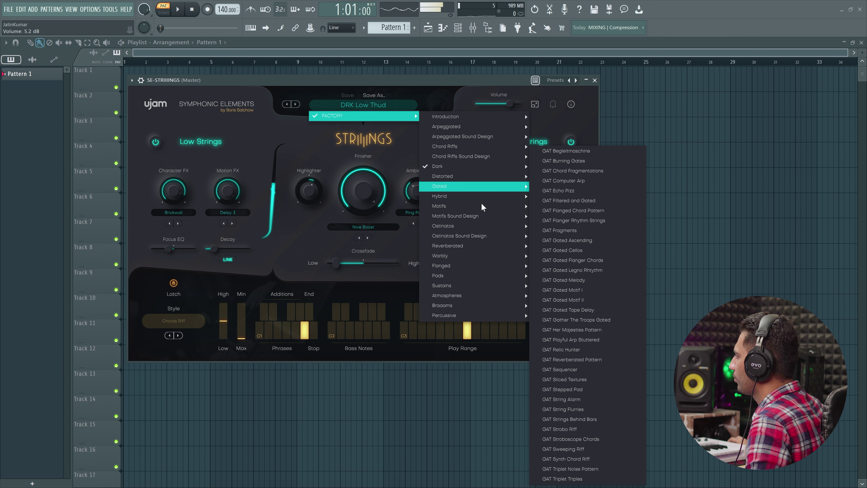
mouse_move(488, 198)
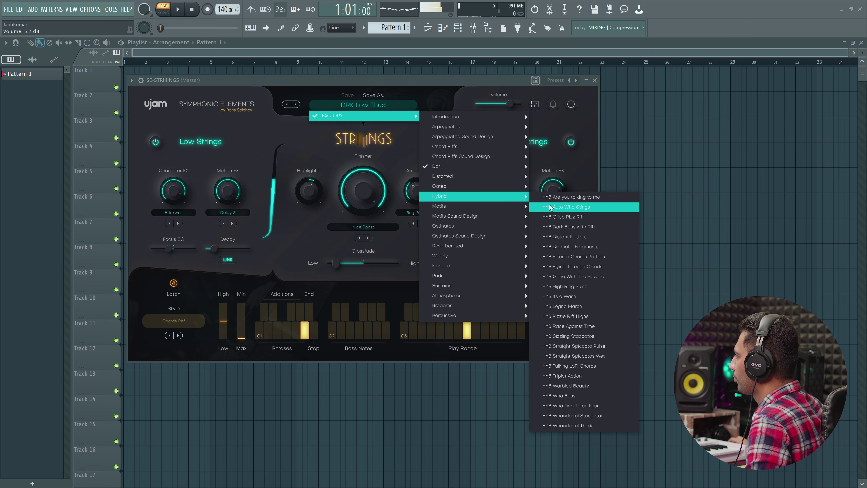
click(553, 197)
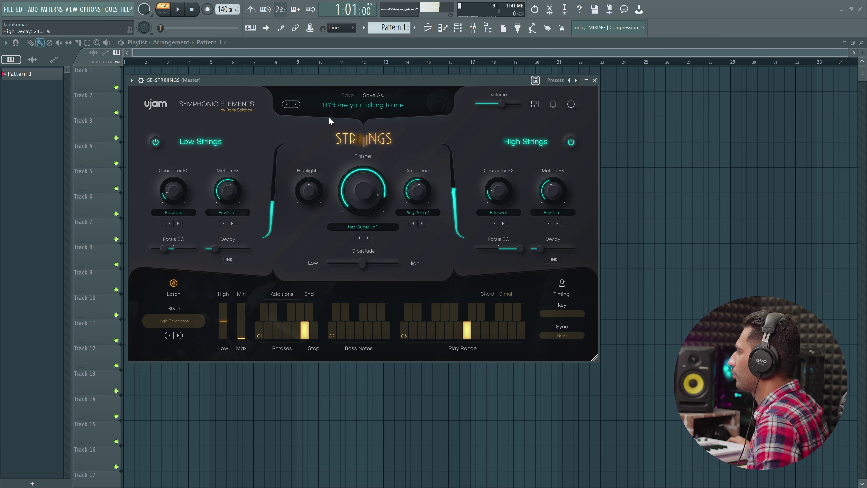
click(296, 107)
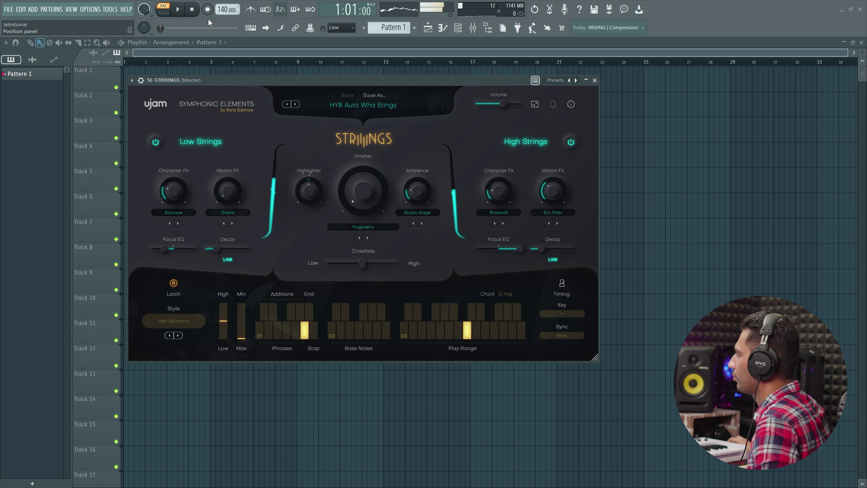
- Stop the sounding phrase and set the project tempo to 120 BPM
click(192, 10)
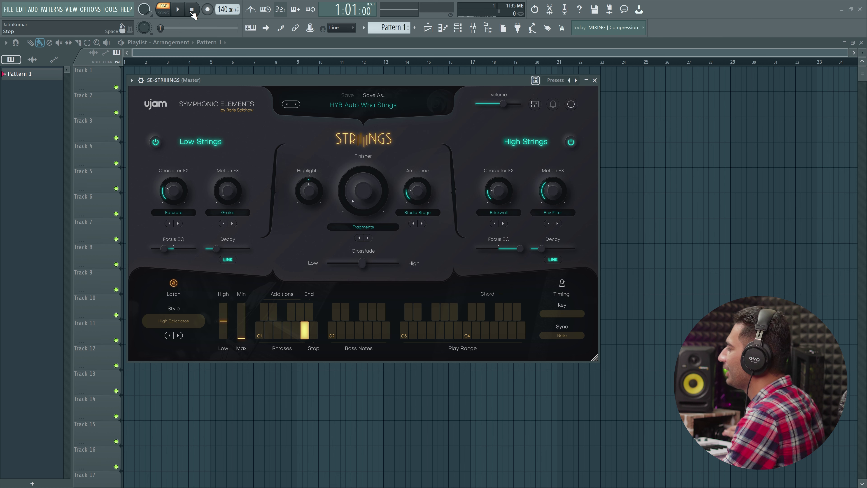
right_click(227, 9)
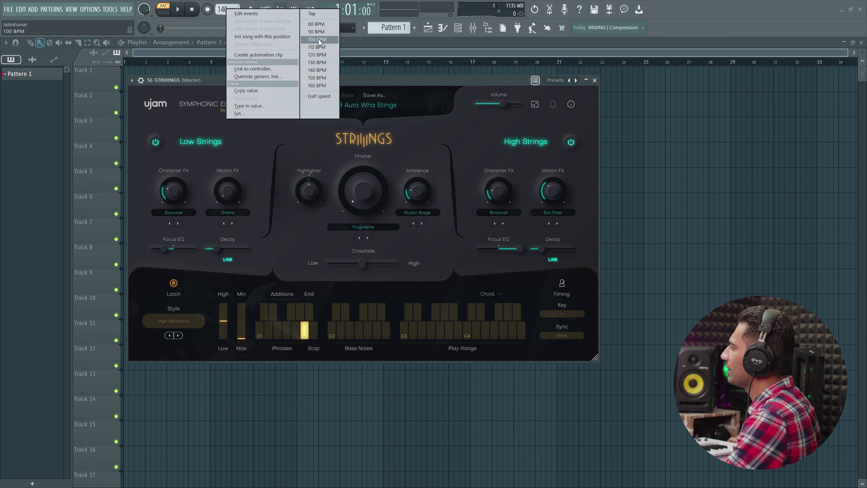
click(320, 55)
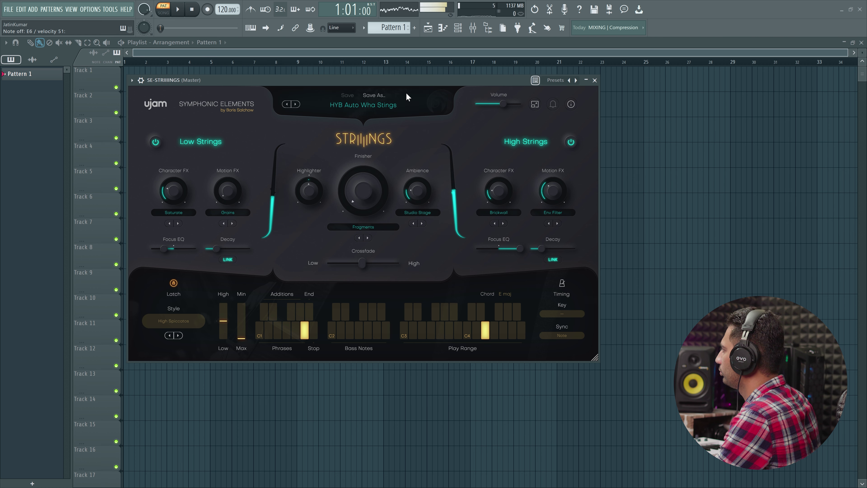
- Load OST Basses Con Legno from the factory Ostinatos presets and audition the ones after it up to OST Big Section Riff
click(349, 105)
mouse_move(376, 116)
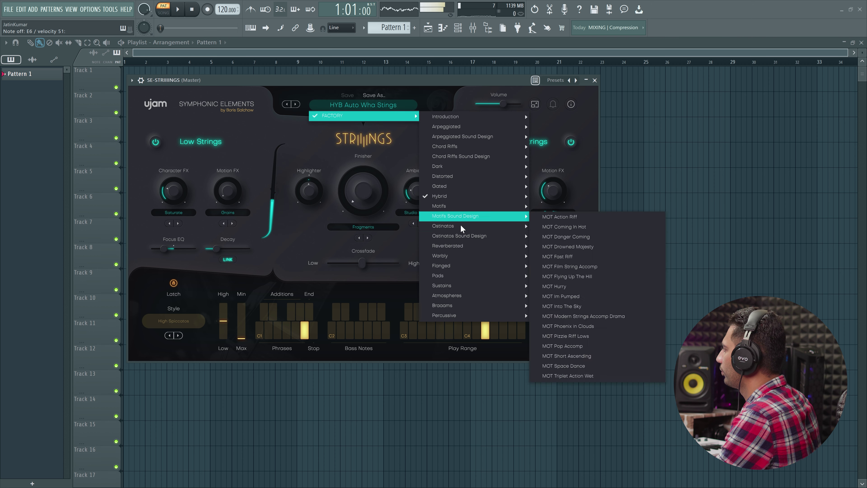
mouse_move(470, 240)
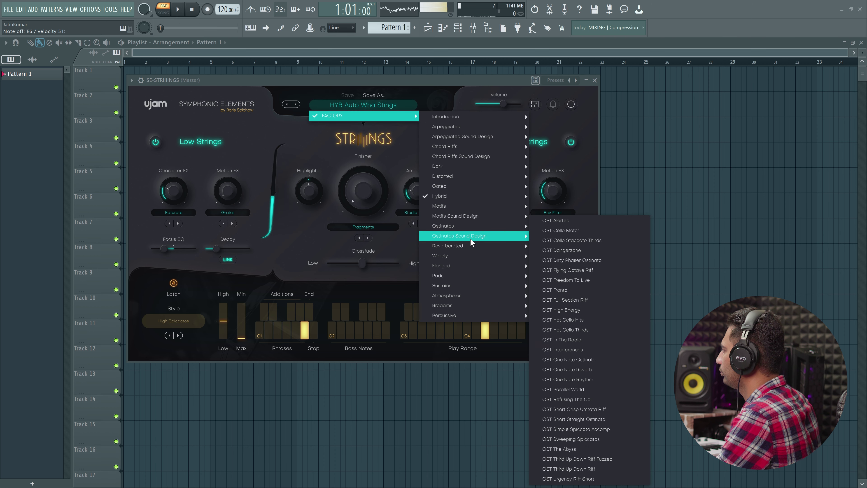
mouse_move(477, 226)
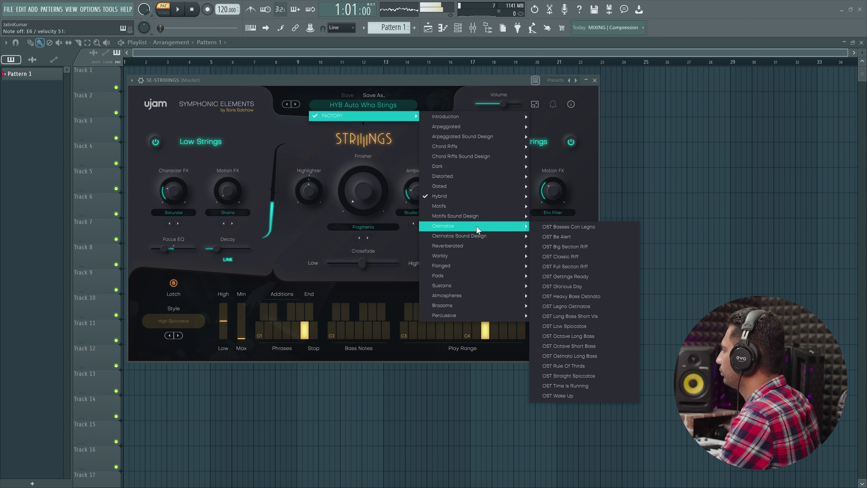
click(564, 228)
click(296, 105)
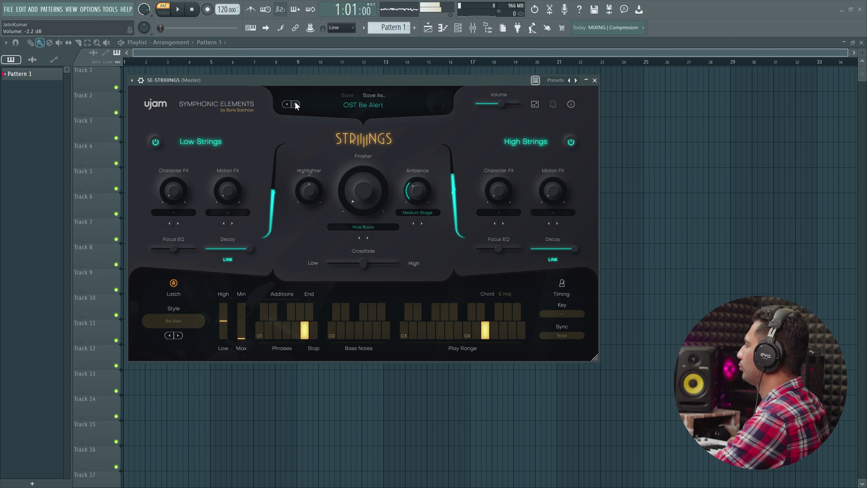
click(296, 105)
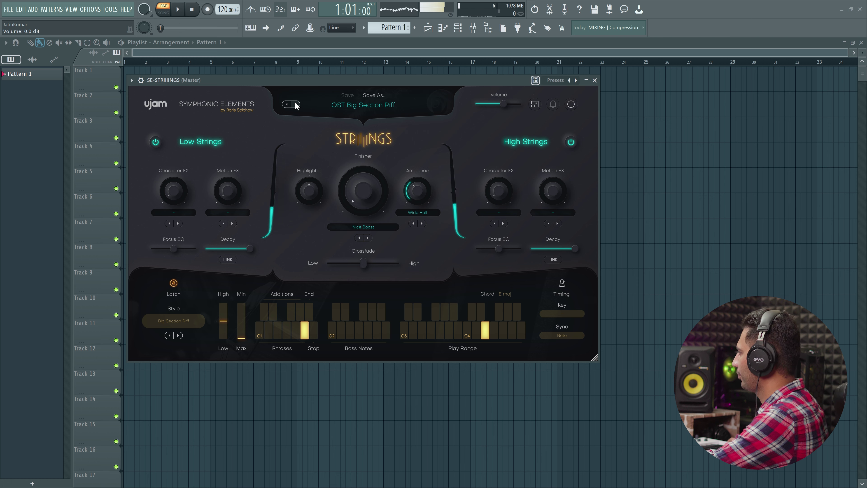
- Continue auditioning the Ostinatos presets, from OST Classic Riff through OST Legno Ostinatos
click(296, 105)
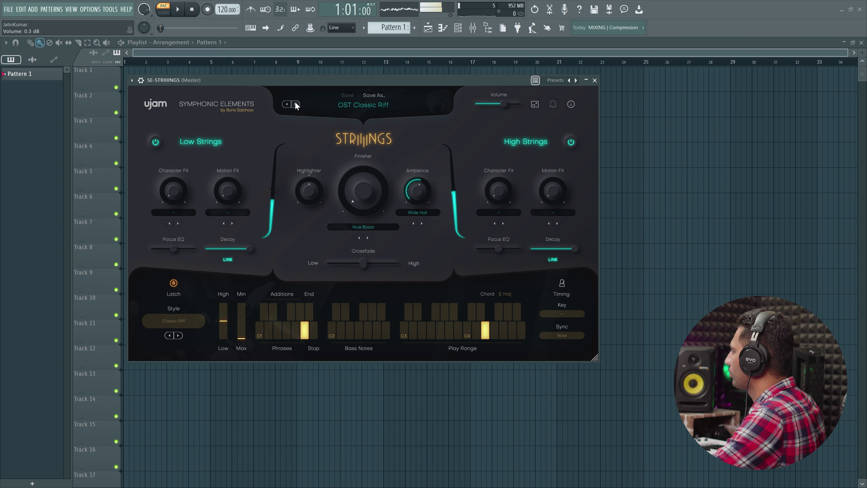
click(296, 104)
click(296, 105)
click(296, 105)
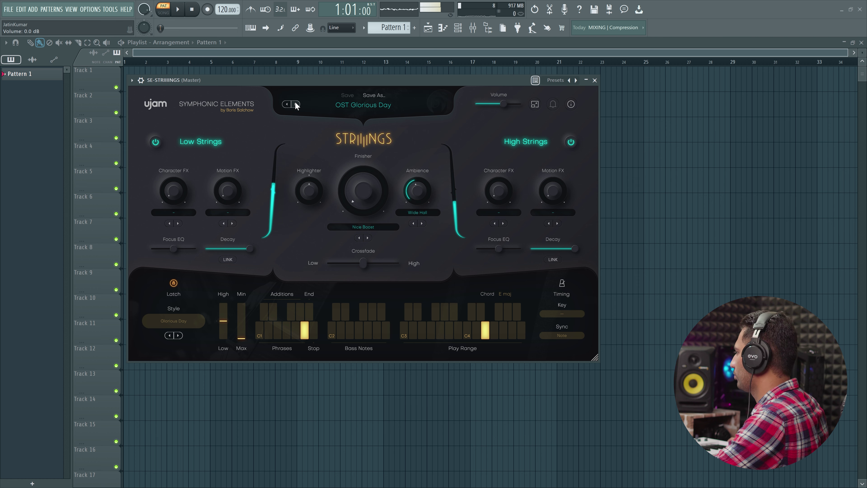
click(296, 104)
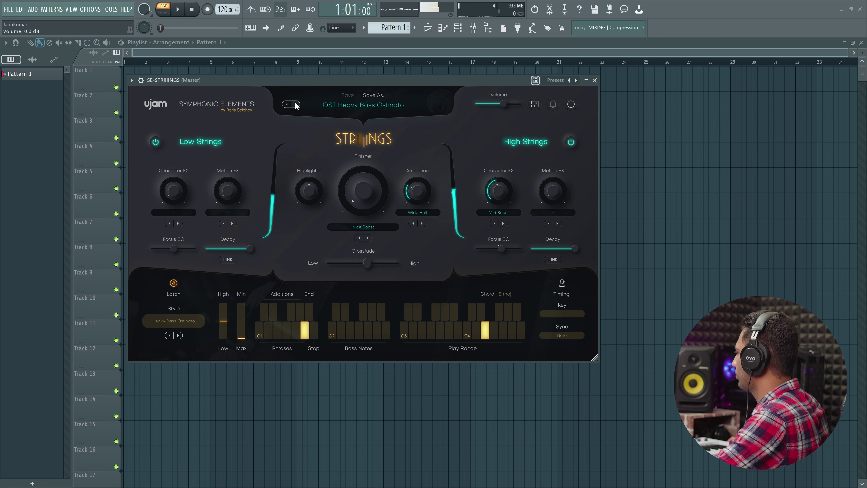
click(295, 105)
- Load OST Cello Staccato Thirds from the factory Ostinatos Sound Design presets and advance to OST Dirty Phaser Ostinato
click(374, 105)
mouse_move(395, 117)
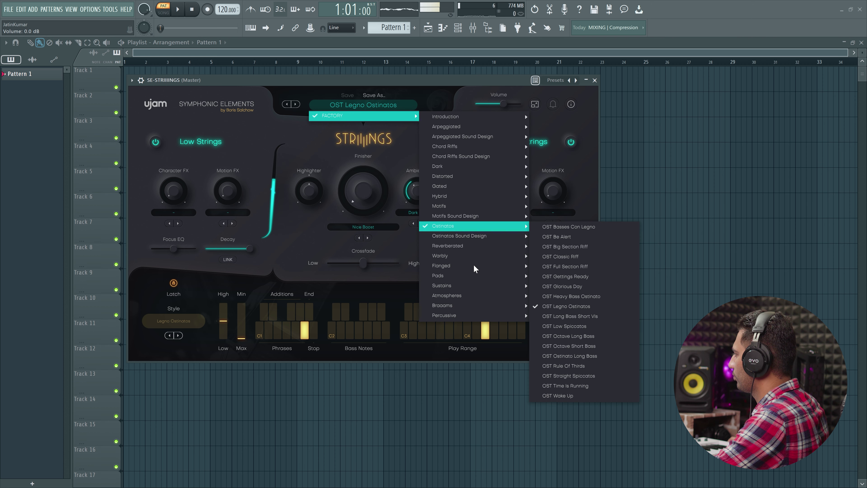
mouse_move(487, 246)
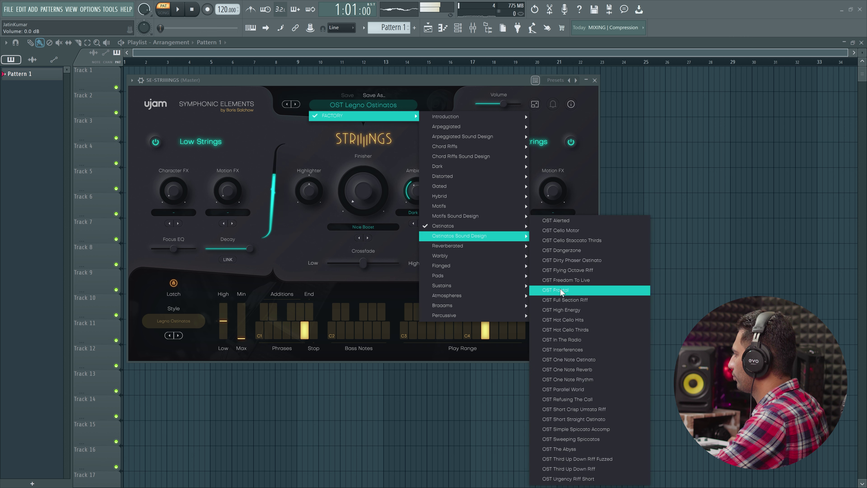
click(570, 240)
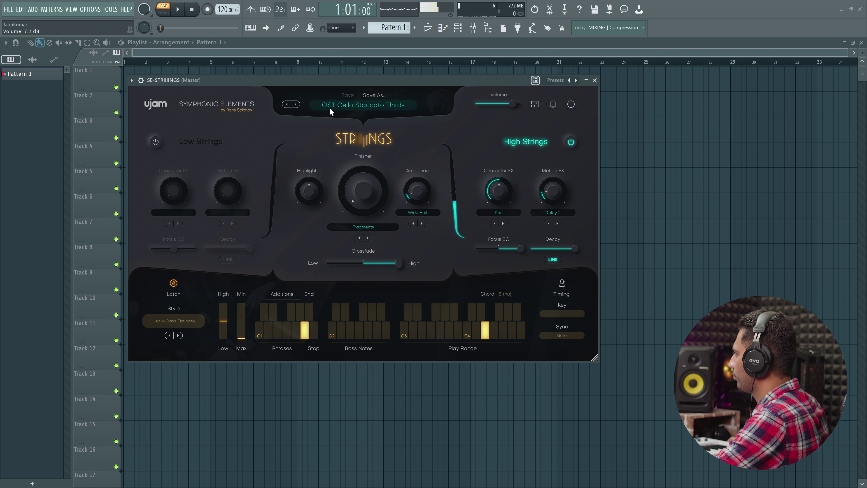
click(296, 104)
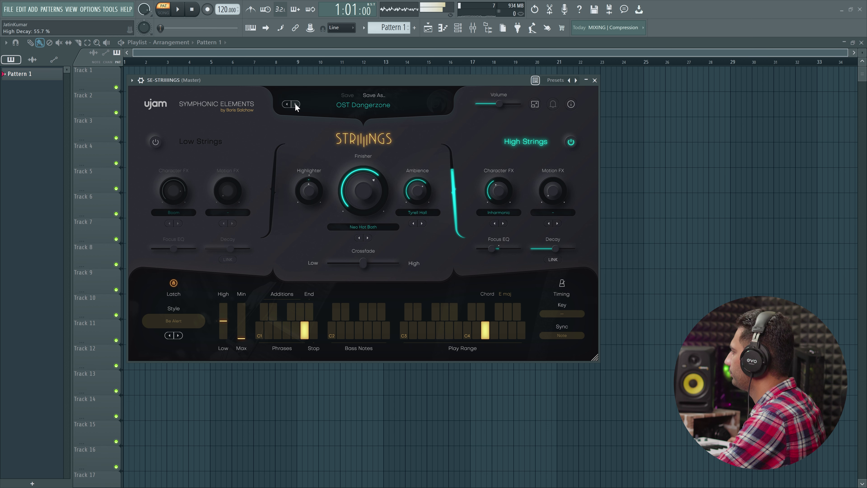
click(296, 104)
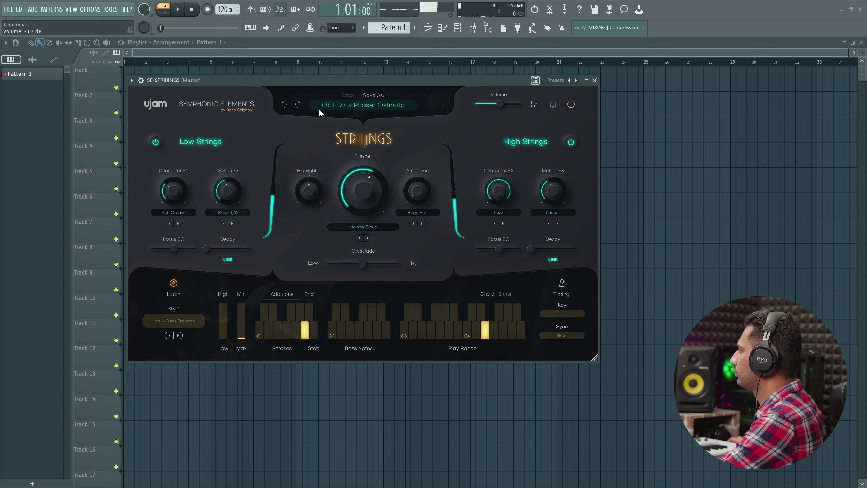
- Continue auditioning the Ostinatos Sound Design presets, from OST Flying Octave Riff through OST Hot Cello Hits
click(296, 104)
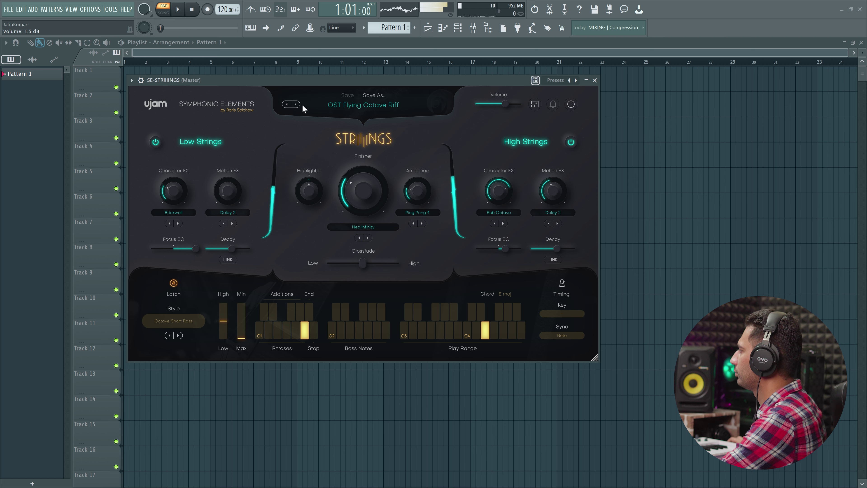
click(296, 104)
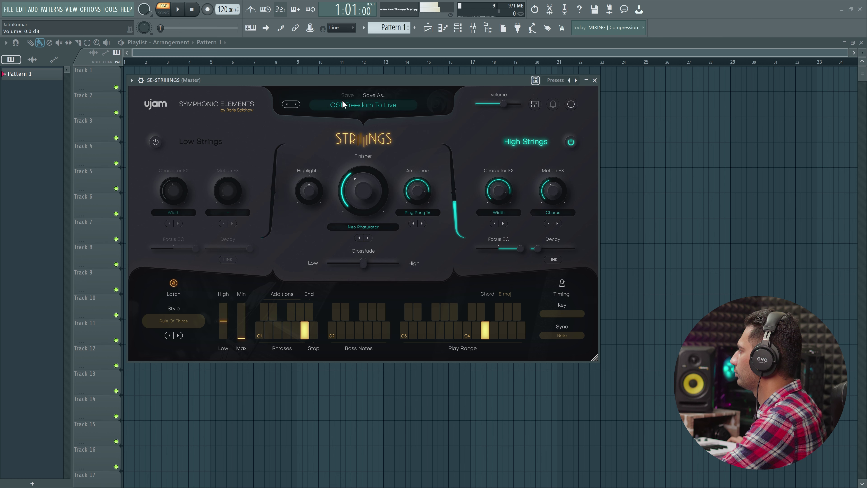
click(295, 104)
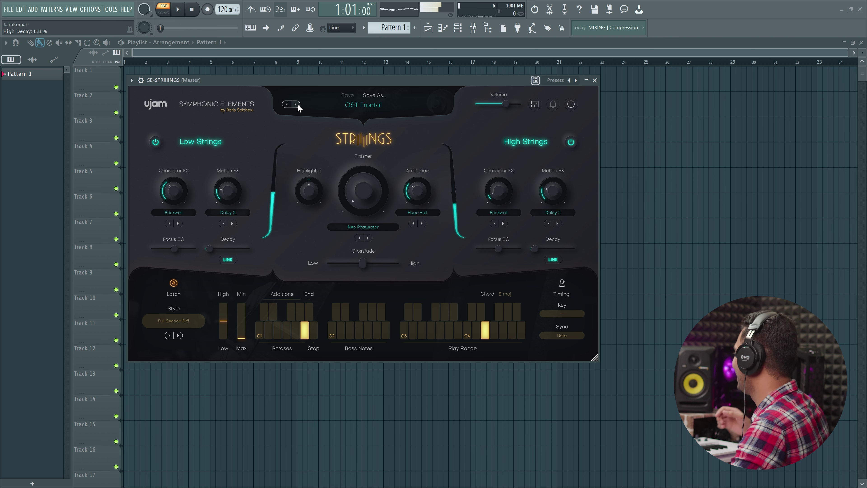
click(296, 104)
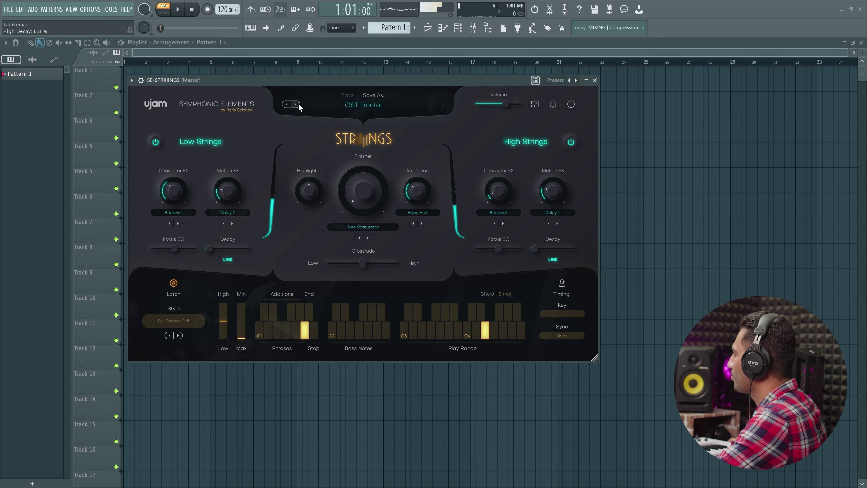
click(296, 104)
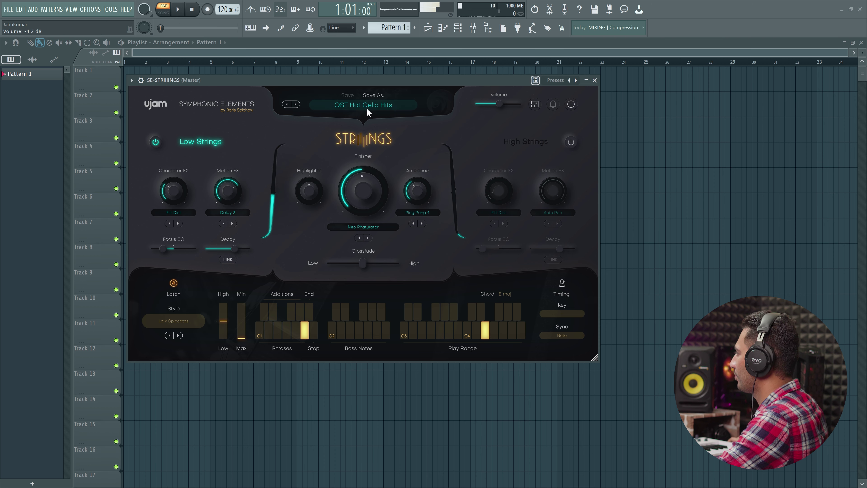
- Load PRC Gated Legno Rhtythm II from the factory Percussive presets and audition the ones after it up to PRC Legno Cavern
click(385, 106)
mouse_move(391, 116)
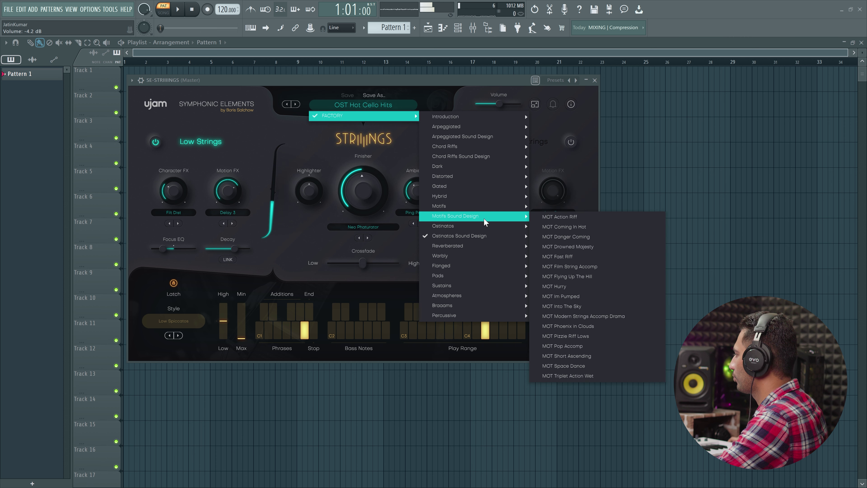
mouse_move(487, 287)
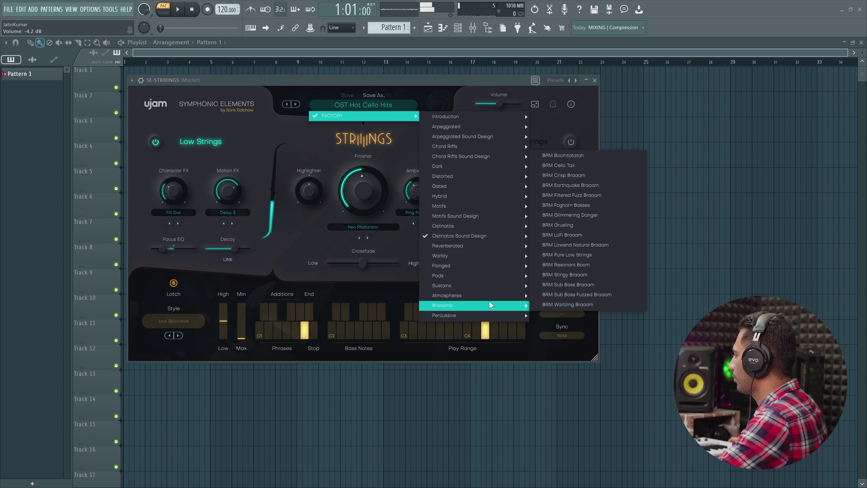
mouse_move(497, 317)
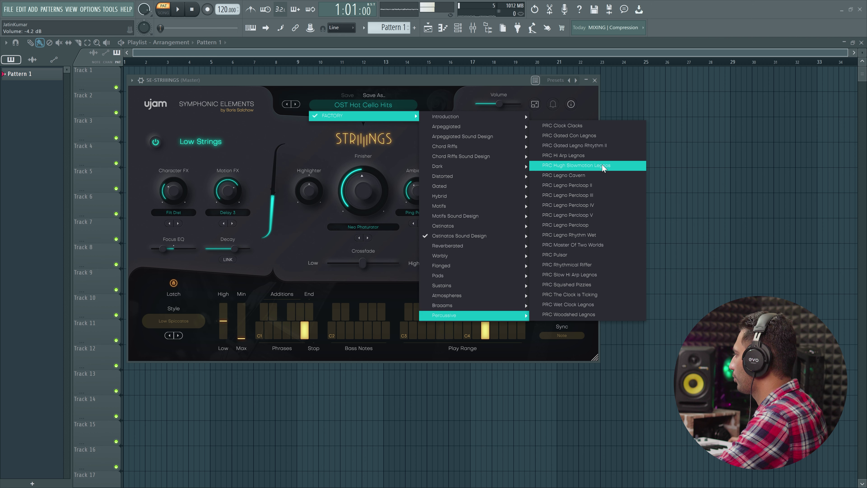
click(592, 147)
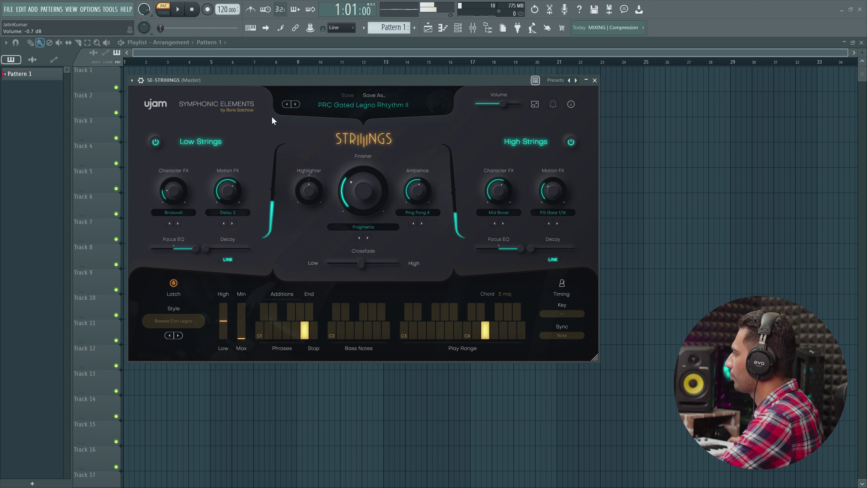
click(296, 105)
click(296, 105)
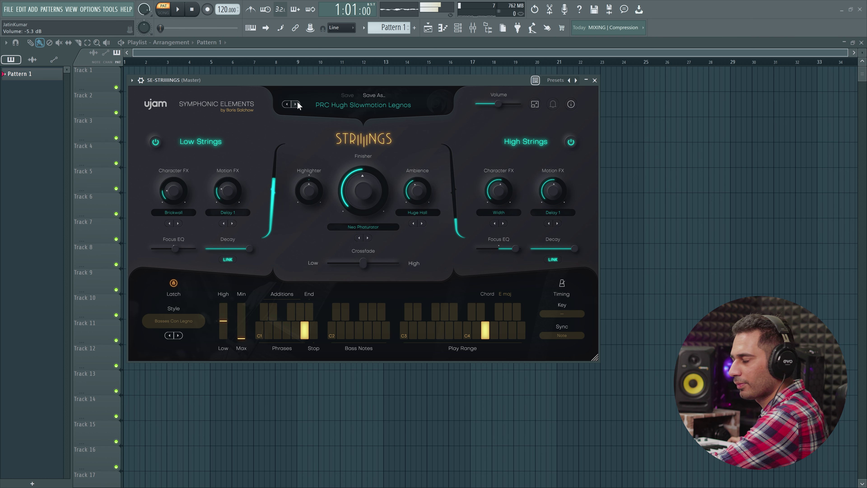
click(297, 105)
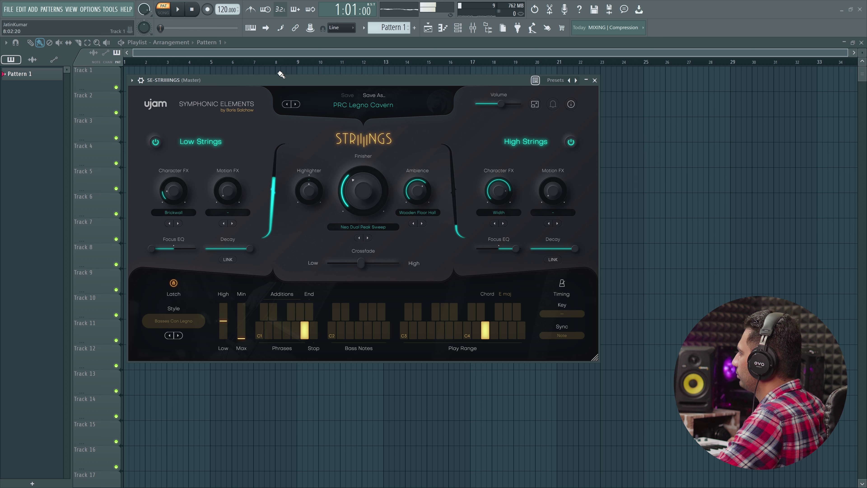
- Silence the latched phrase by briefly running playback, and switch the transport from pattern to song mode
click(347, 106)
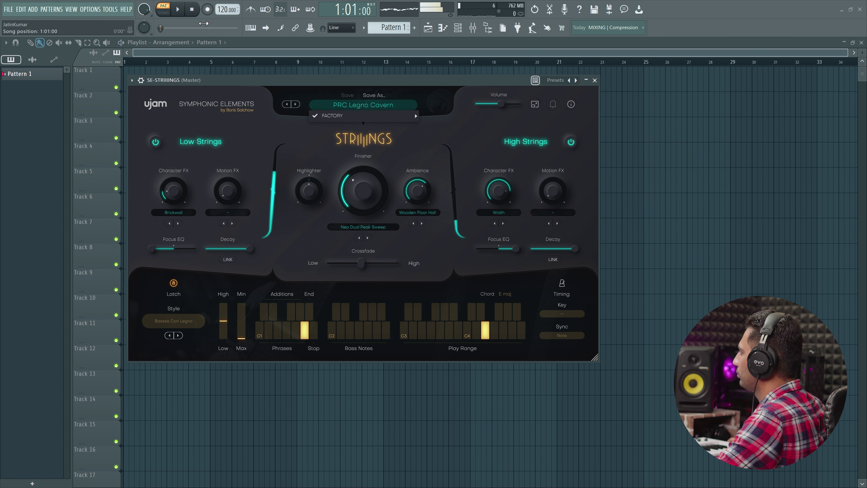
click(177, 15)
click(163, 13)
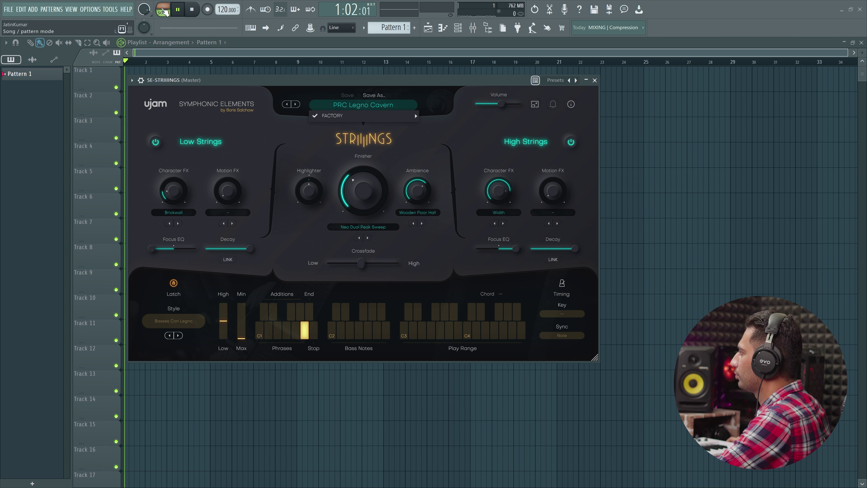
key(space)
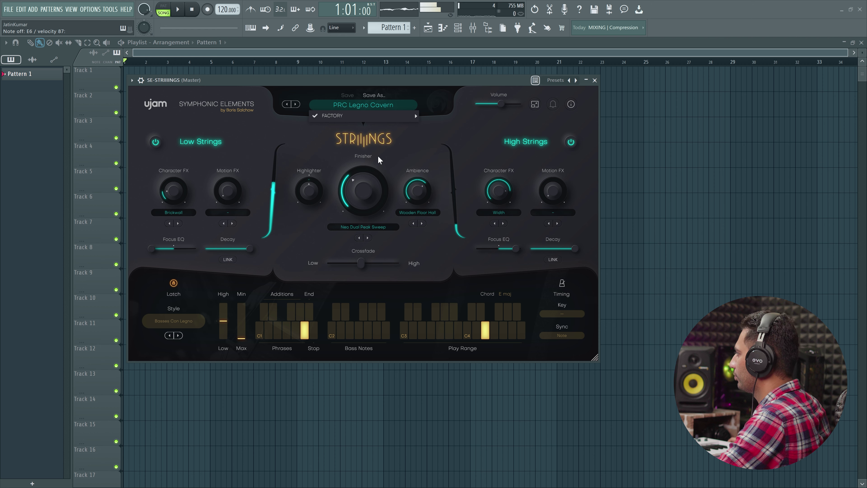
- Load FLN Fast Chord Action Phased from the factory Flanged presets and audition it
mouse_move(363, 118)
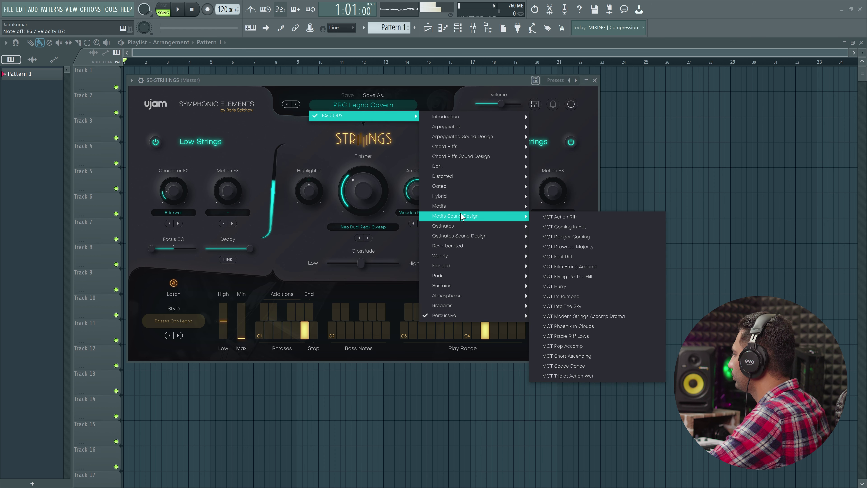
mouse_move(468, 250)
mouse_move(473, 265)
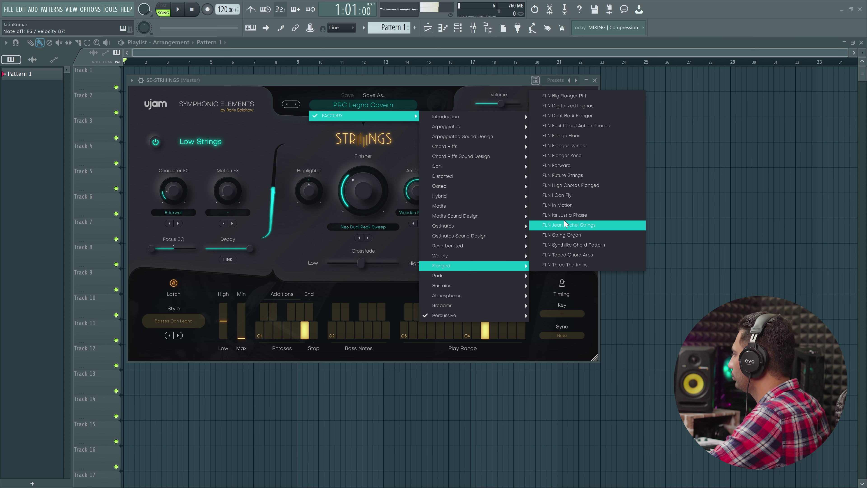
click(574, 124)
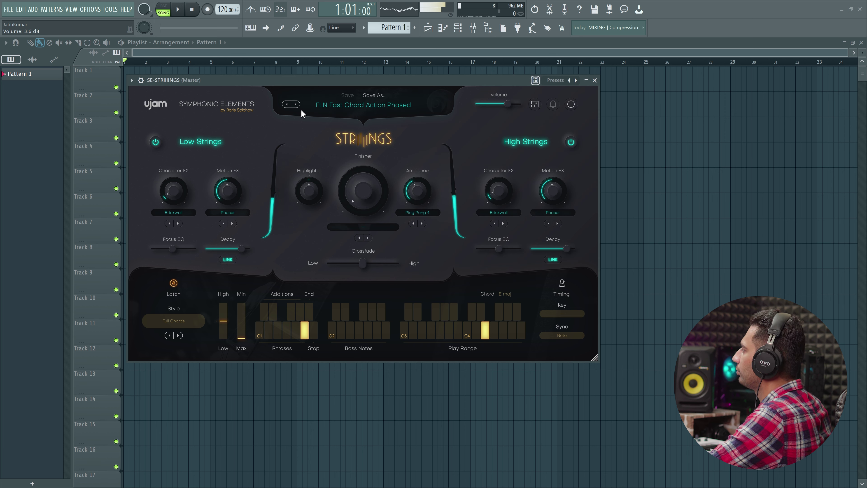
- Load OST Time Is Running from the factory Introduction presets and audition the ones after it up to ARP Vivaldi
click(368, 104)
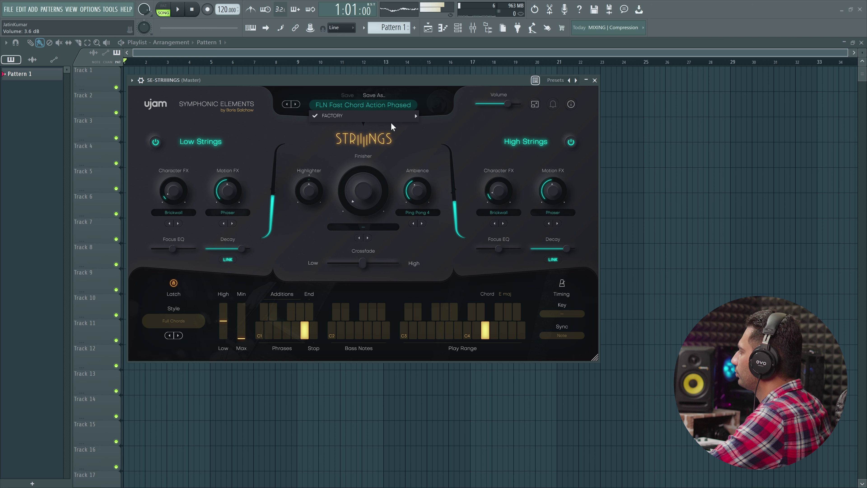
mouse_move(394, 120)
mouse_move(512, 118)
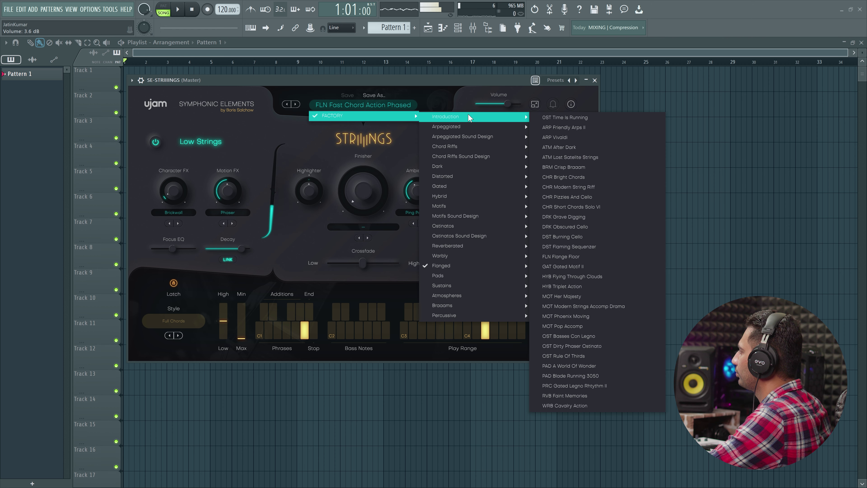
click(556, 118)
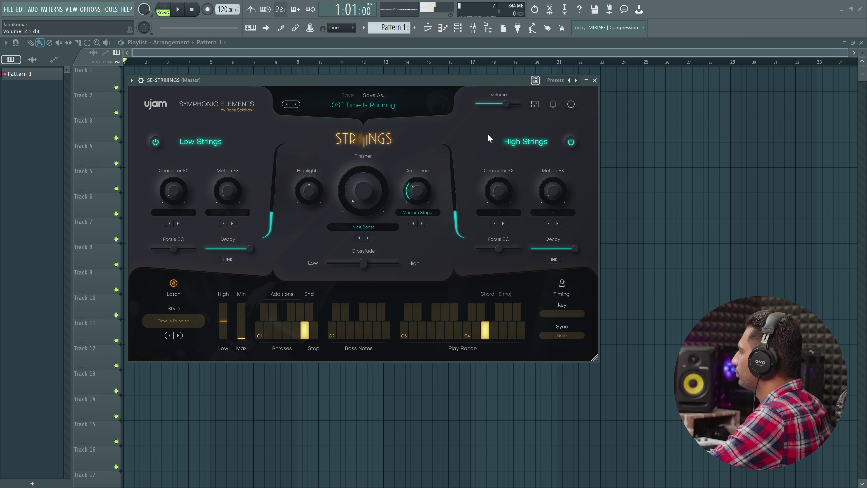
click(296, 104)
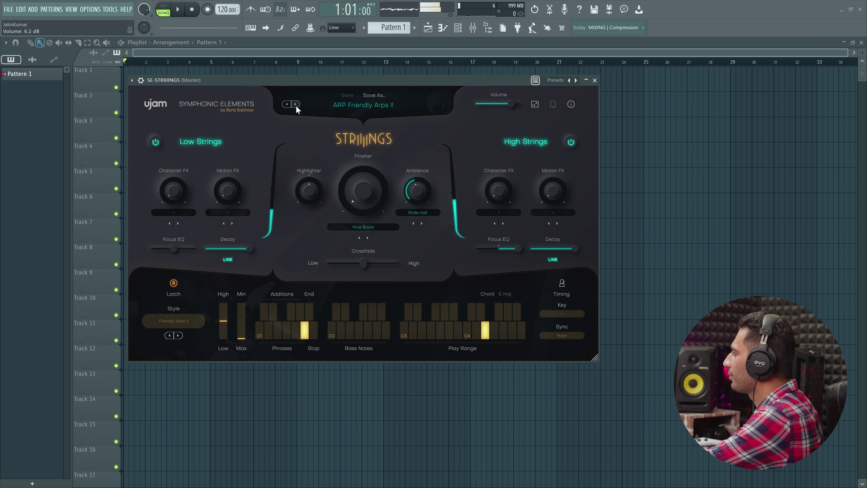
click(295, 104)
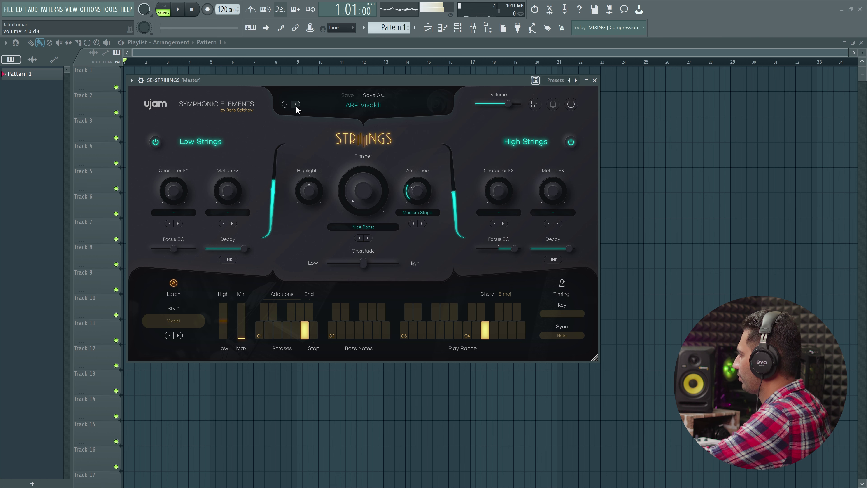
- Audition the successive factory Introduction presets from ATM After Dark up to DRK Grave Digging
click(295, 105)
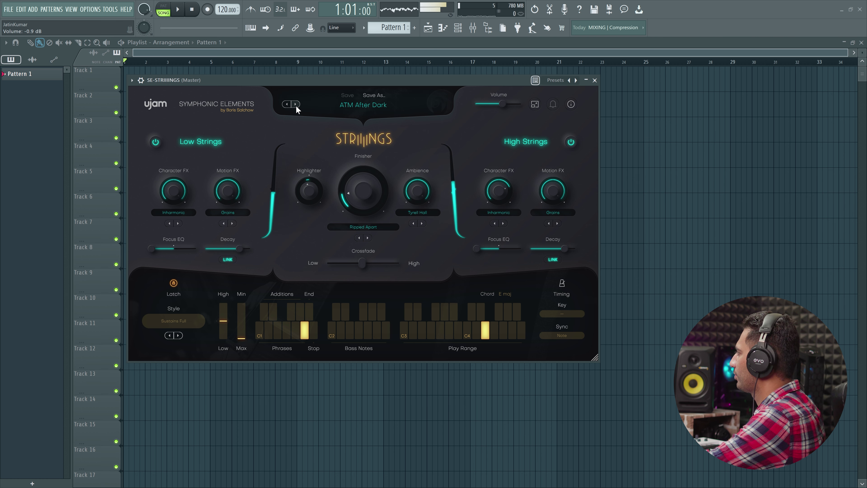
click(295, 106)
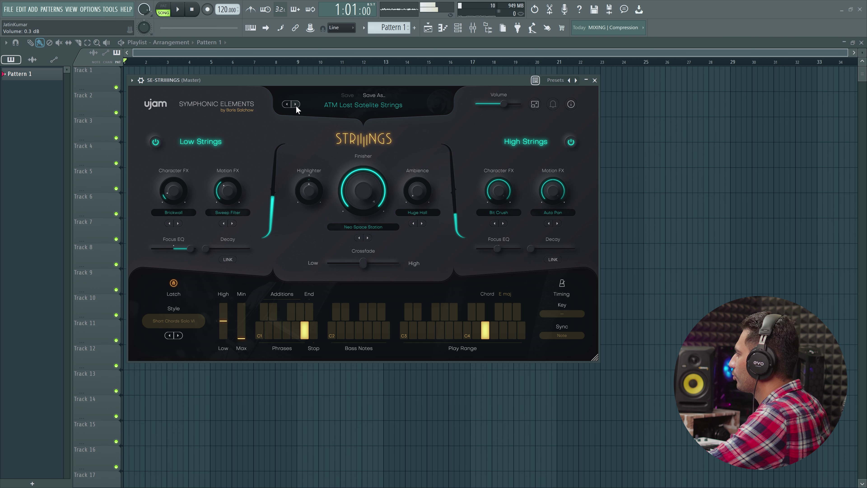
click(296, 106)
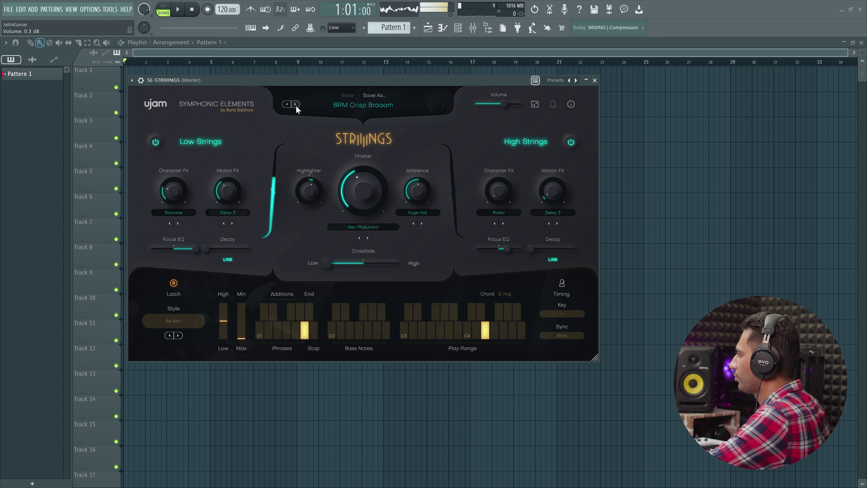
click(296, 106)
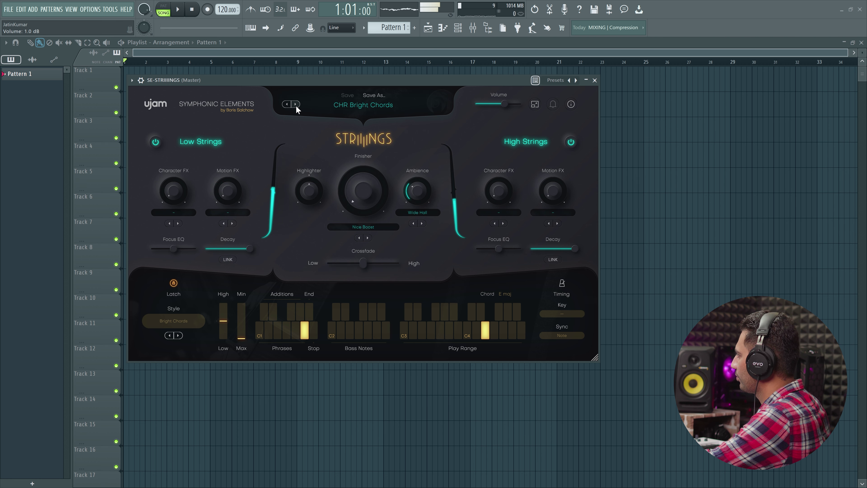
click(296, 104)
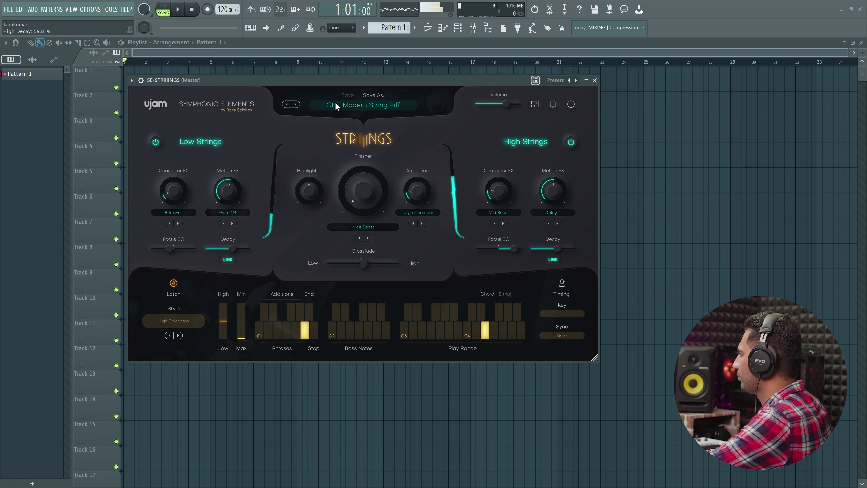
click(295, 104)
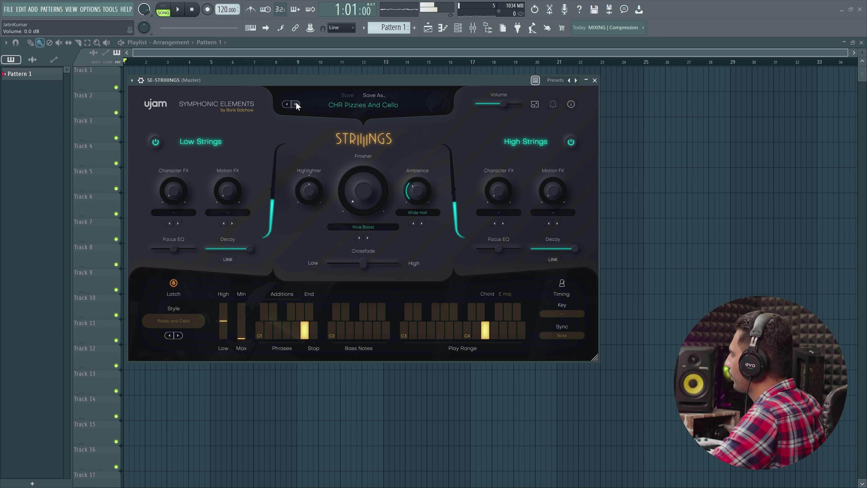
click(296, 105)
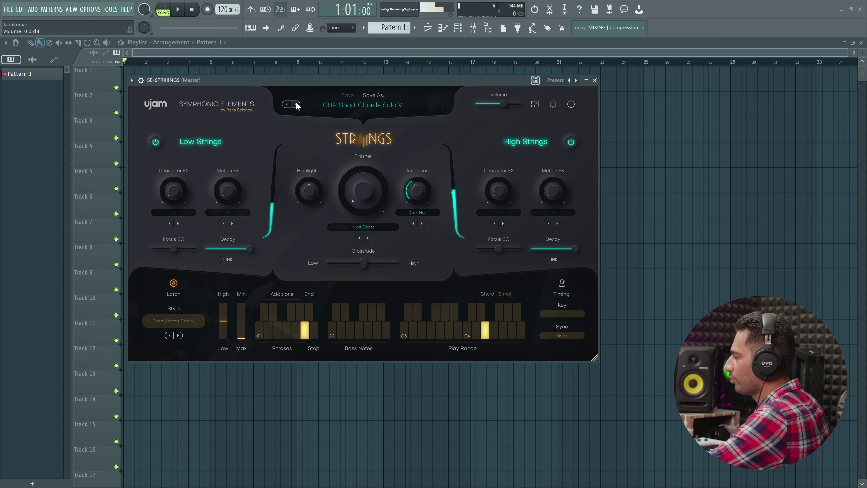
click(295, 104)
- Load DRK Obscured Cello from the factory Introduction presets and audition the ones after it up to HYB Triplet Action
click(350, 108)
mouse_move(403, 116)
mouse_move(494, 117)
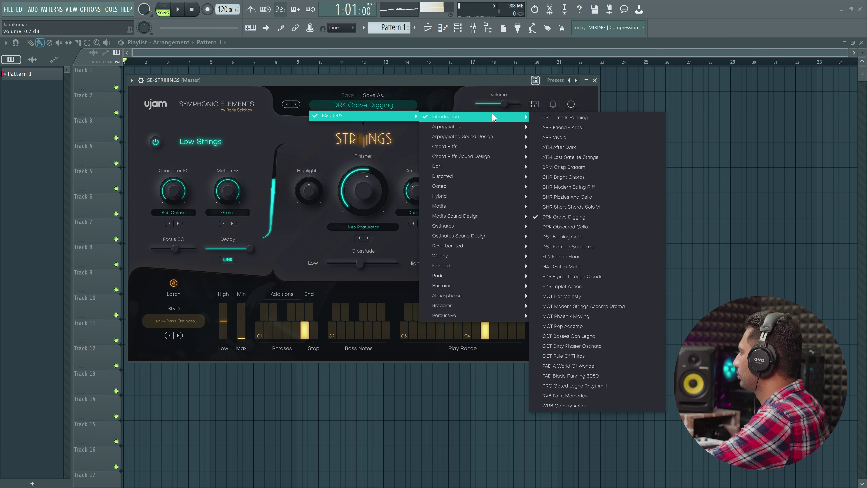
click(568, 227)
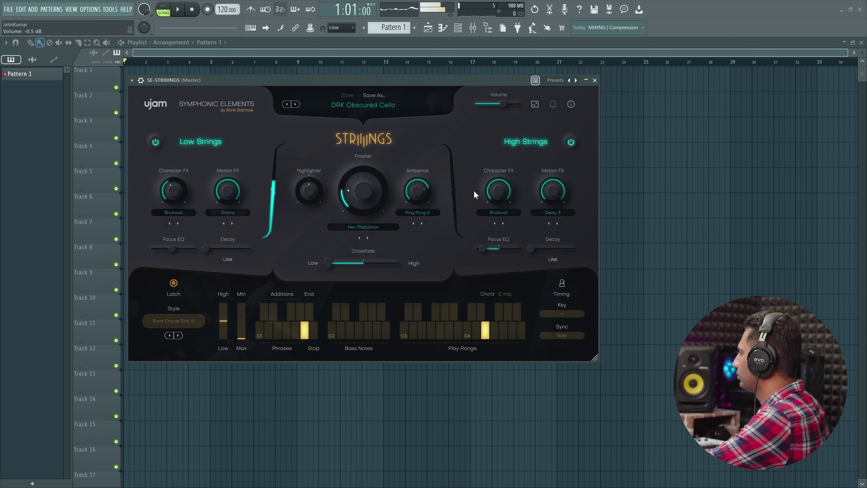
click(296, 104)
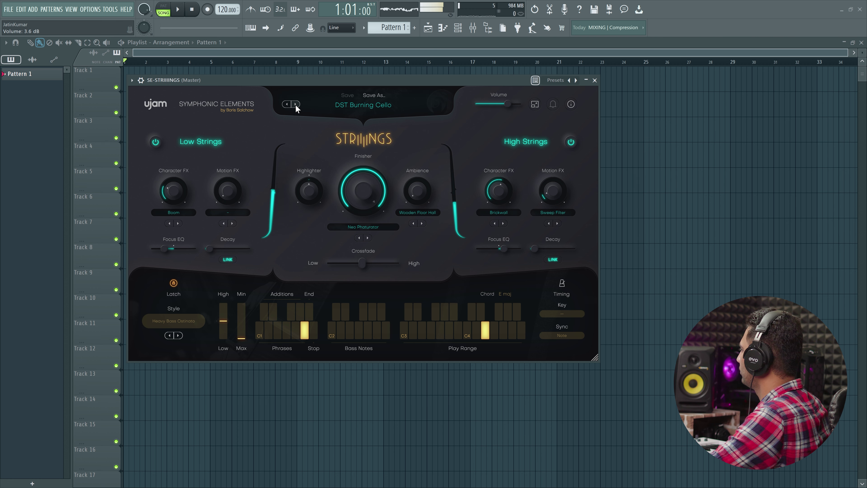
click(296, 104)
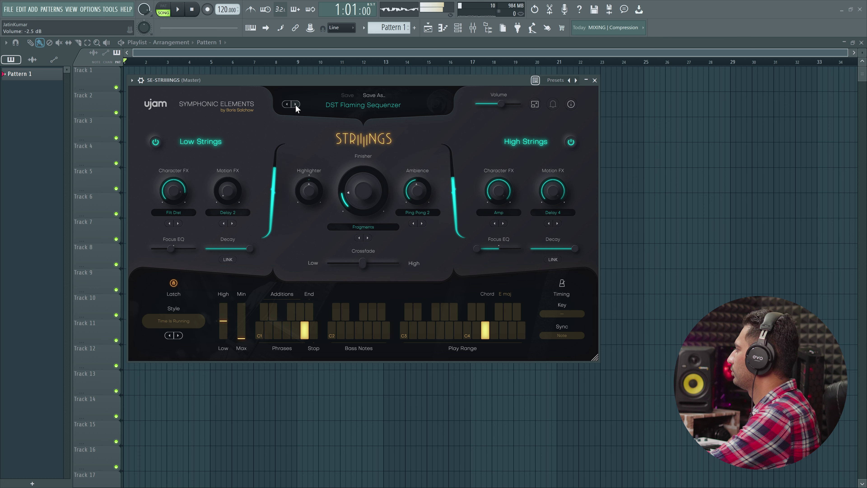
click(296, 105)
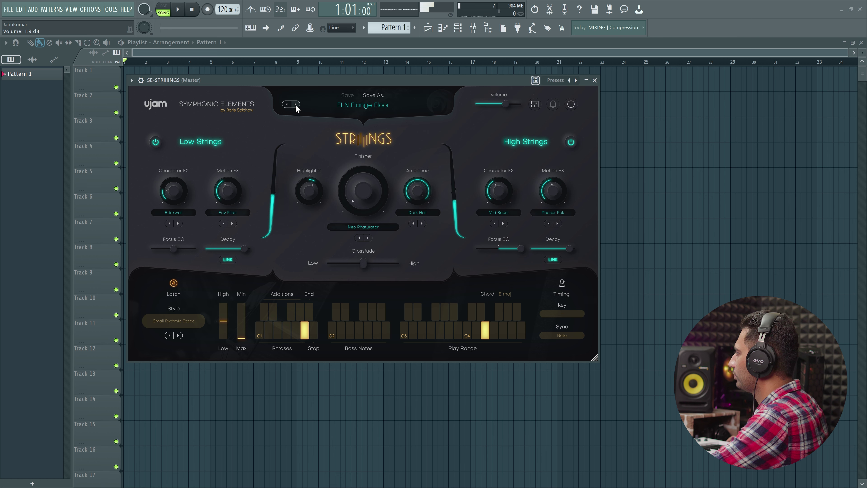
click(296, 105)
click(296, 104)
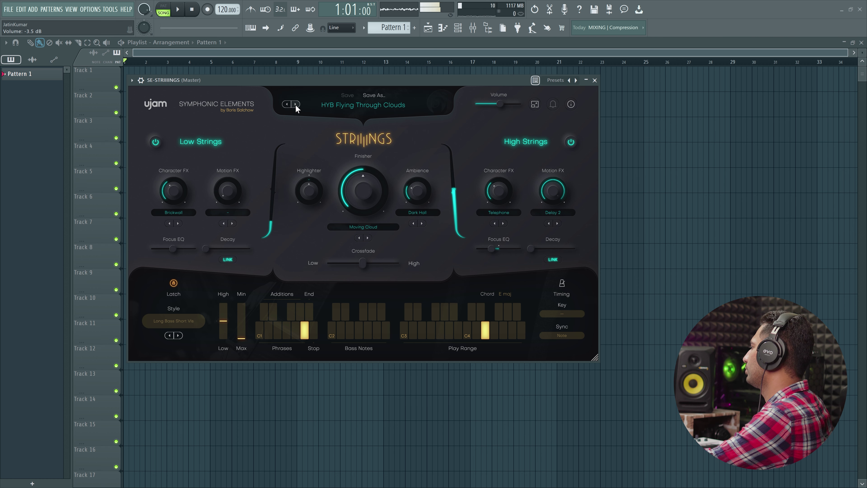
click(295, 104)
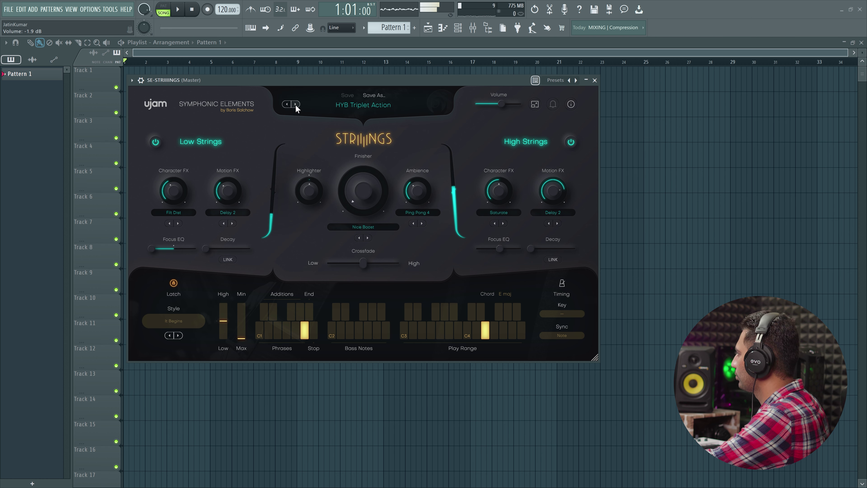
- Audition the motif presets in the Introduction category from MOT Her Majesty up to MOT Pop Accomp
click(296, 105)
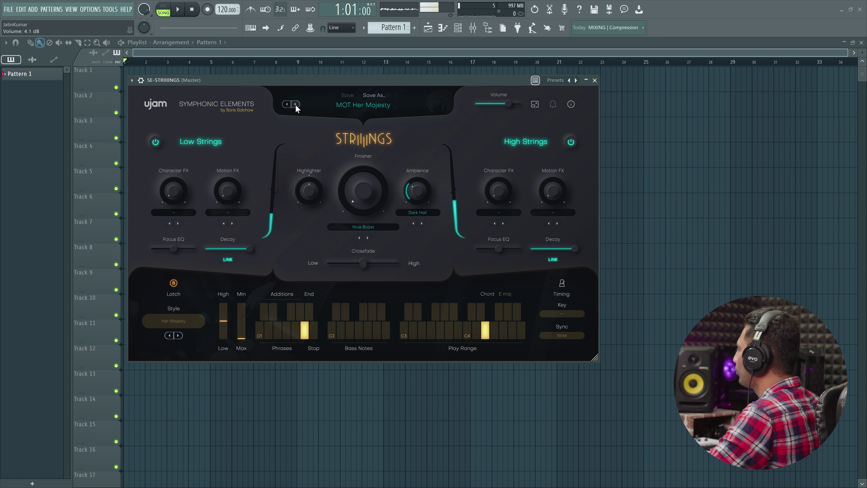
click(296, 104)
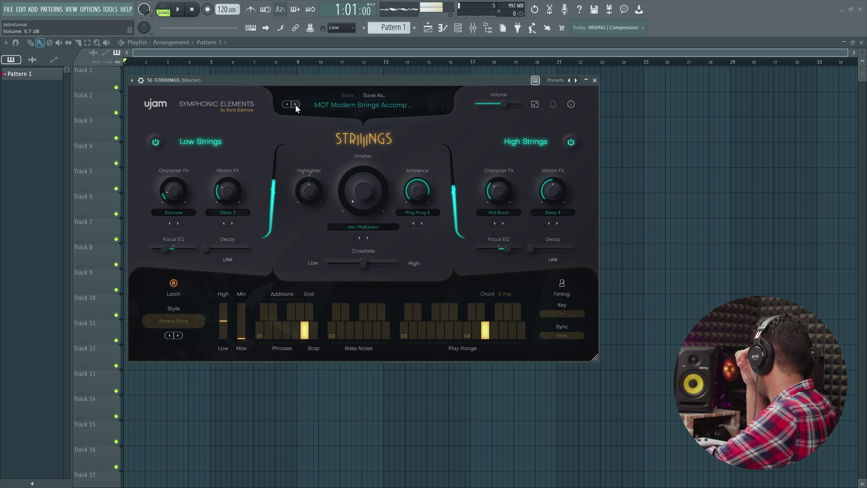
click(296, 104)
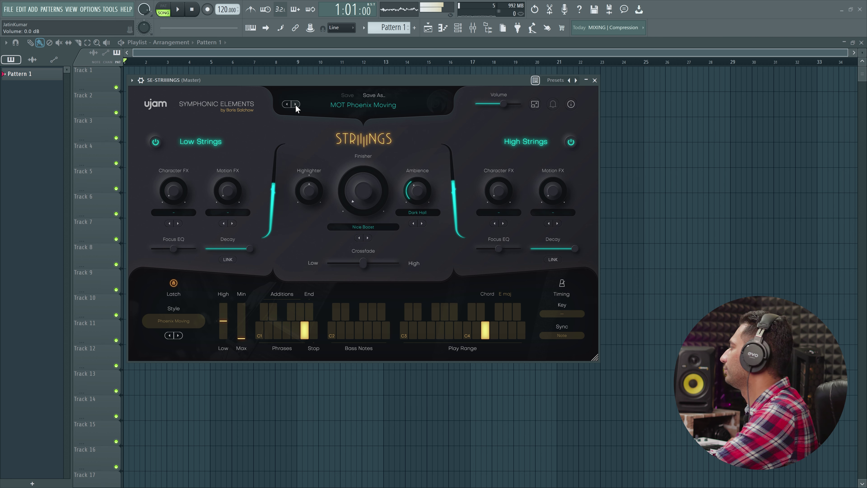
click(296, 104)
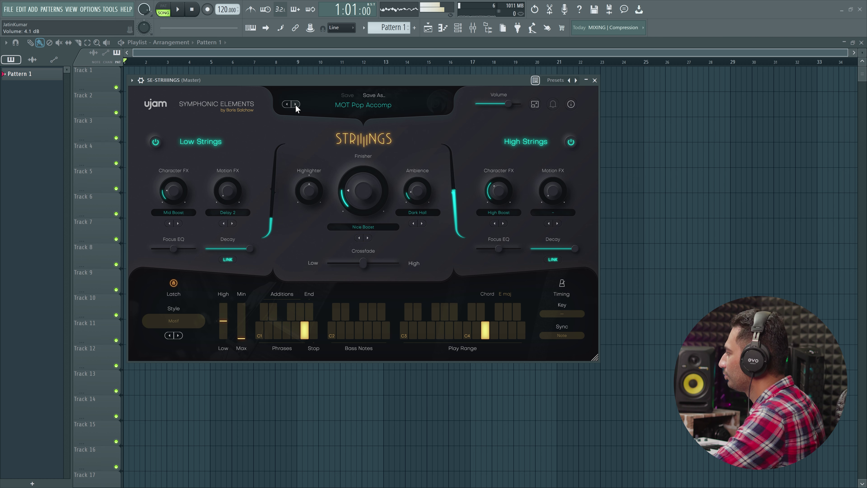
- Audition the remaining Introduction presets from OST Basses Con Legno up to WRB Cavalry Action
click(296, 104)
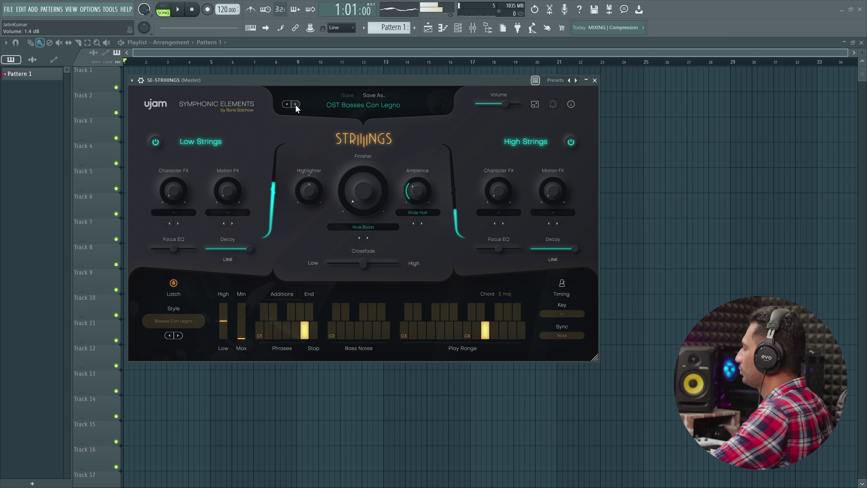
click(295, 104)
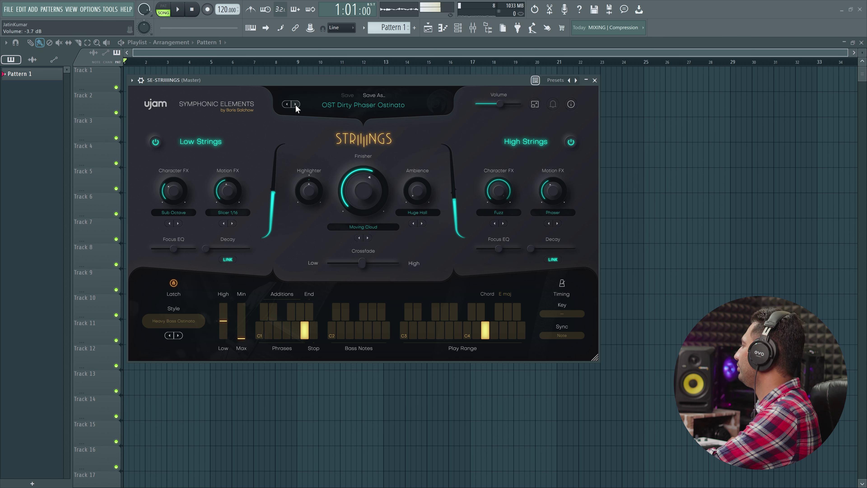
click(296, 105)
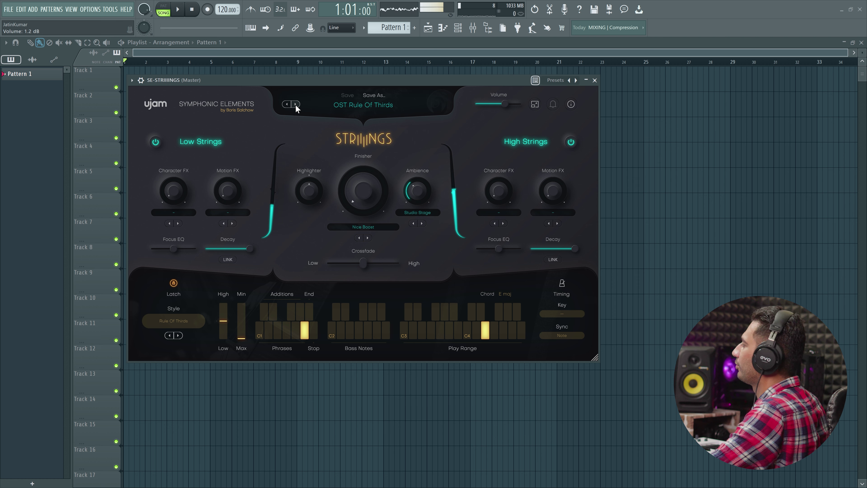
click(295, 105)
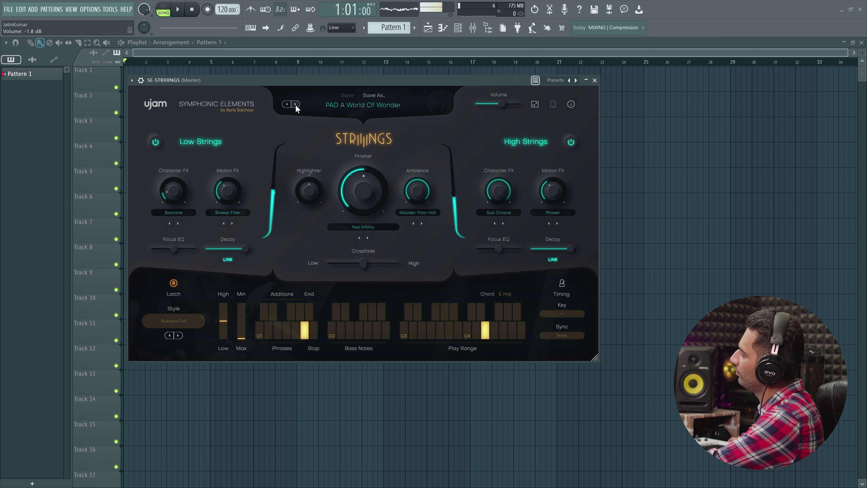
click(296, 104)
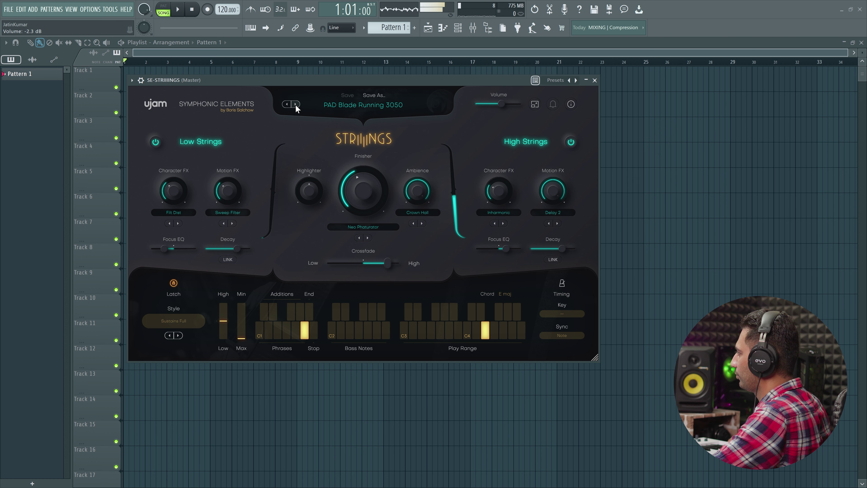
click(296, 104)
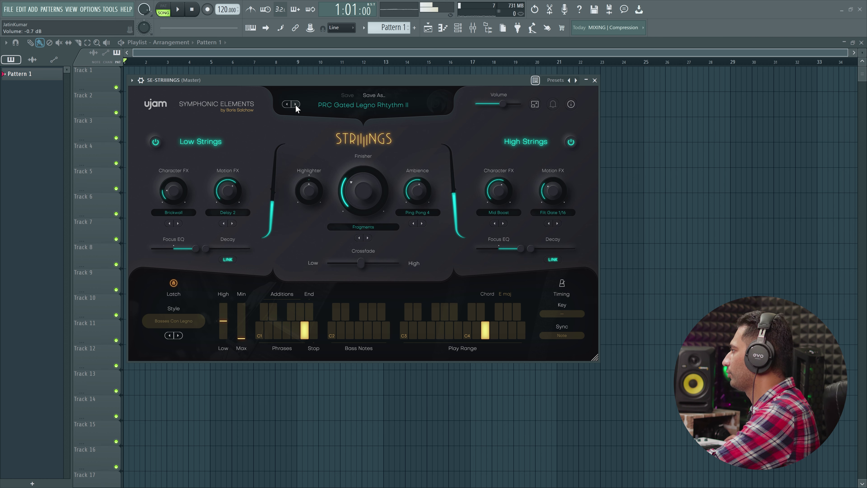
click(295, 105)
- Load ATM Abyssmal Stab from the factory Atmospheres presets and audition the ones after it up to ATM Dark Factory
click(351, 106)
mouse_move(410, 119)
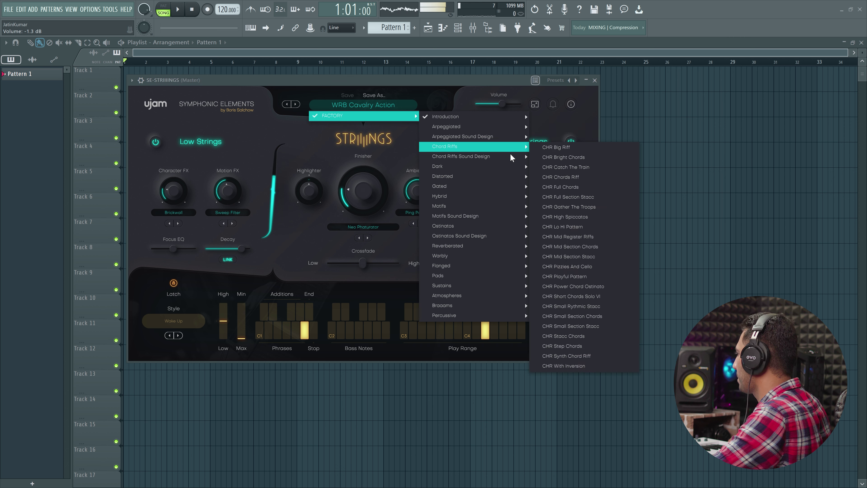
mouse_move(502, 116)
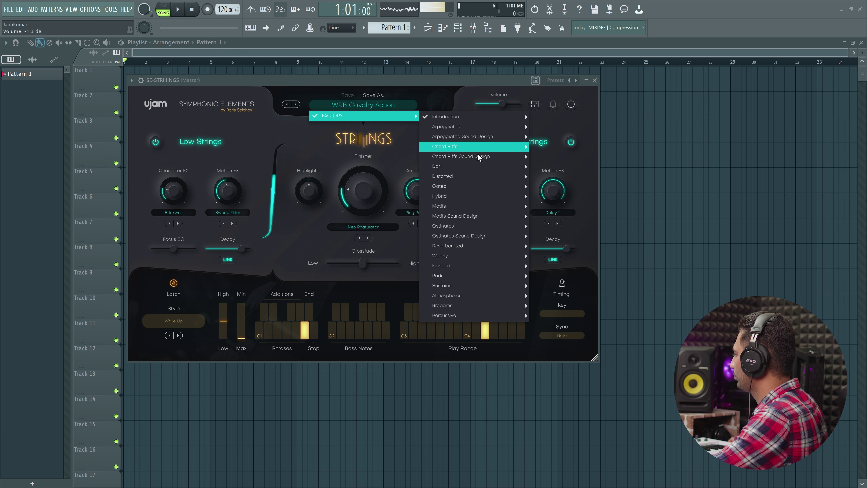
mouse_move(478, 279)
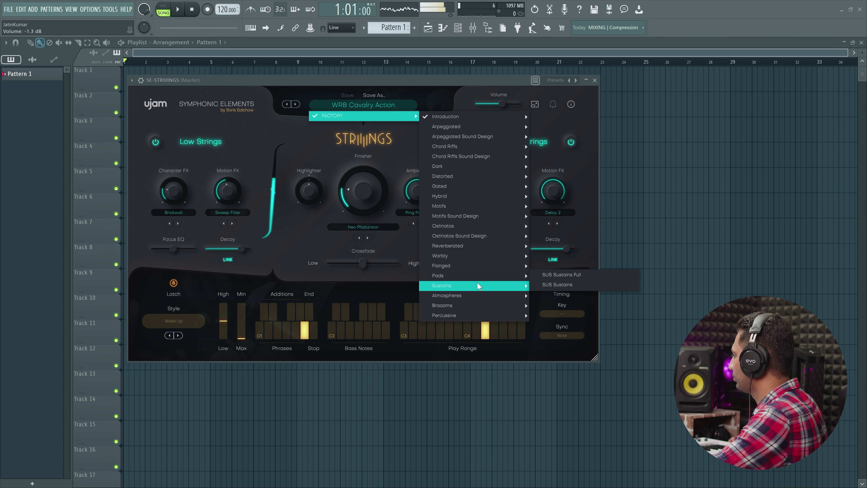
mouse_move(498, 299)
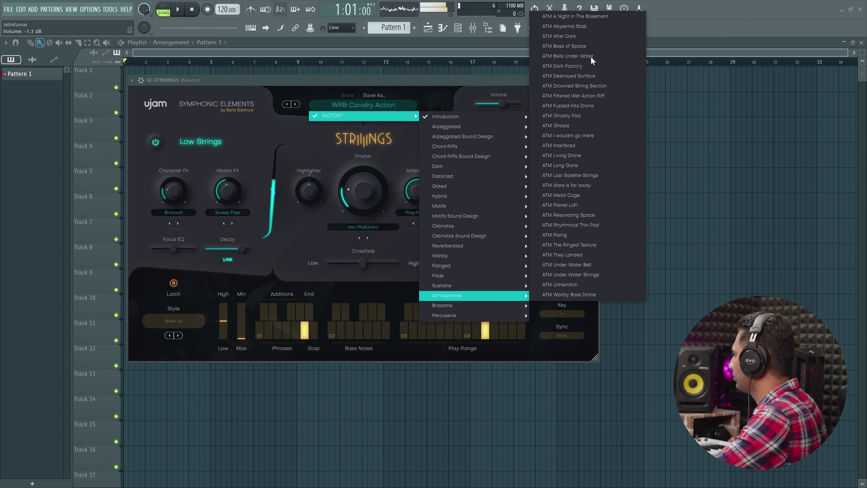
click(596, 27)
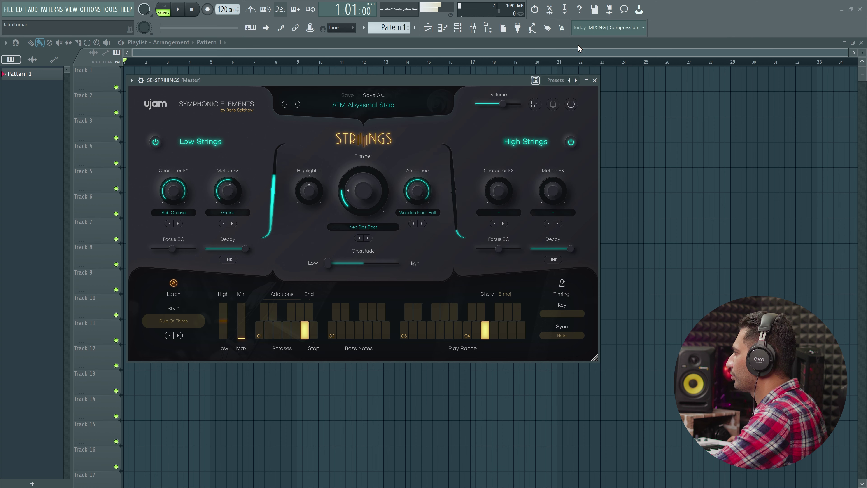
click(295, 104)
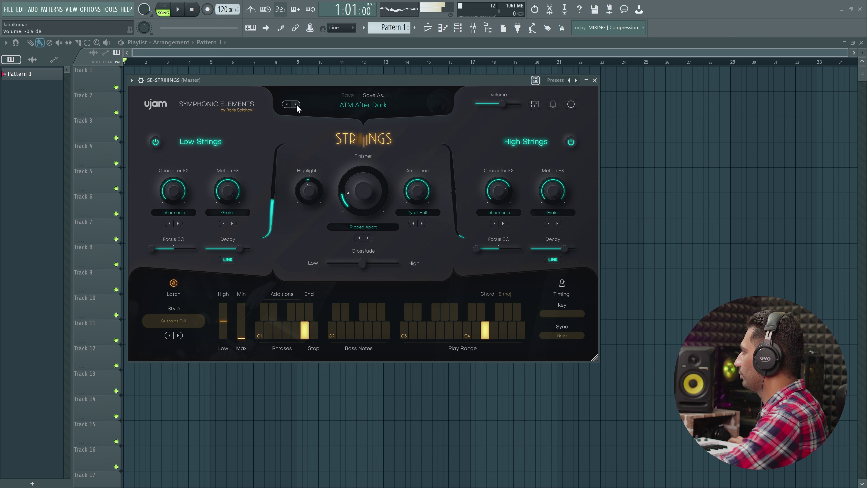
click(297, 106)
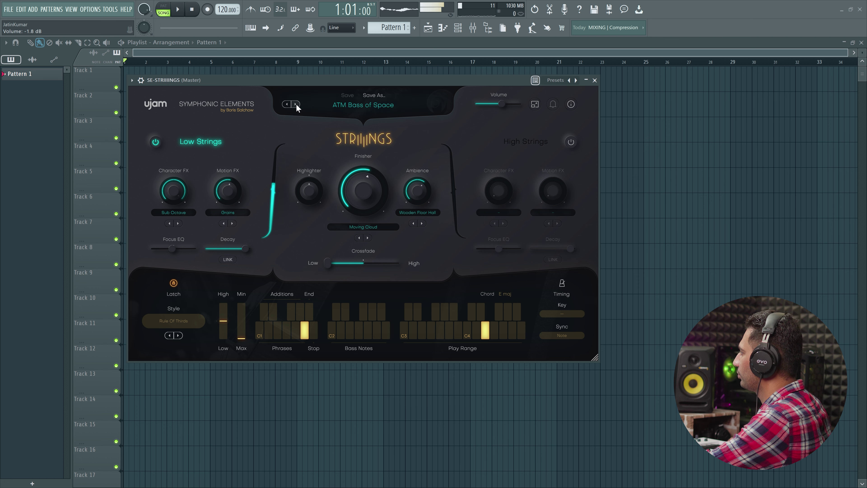
click(296, 105)
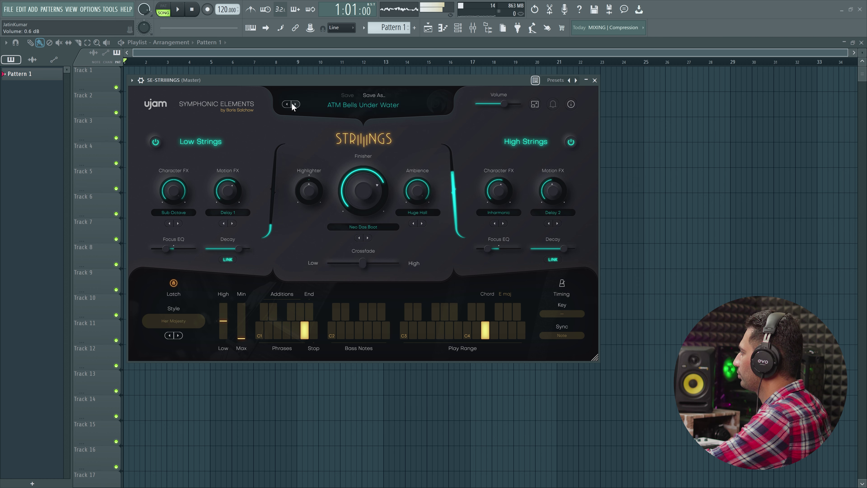
click(295, 105)
- Load OST Big Section Riff from the factory Ostinatos presets, audition it, and turn Latch off
click(331, 104)
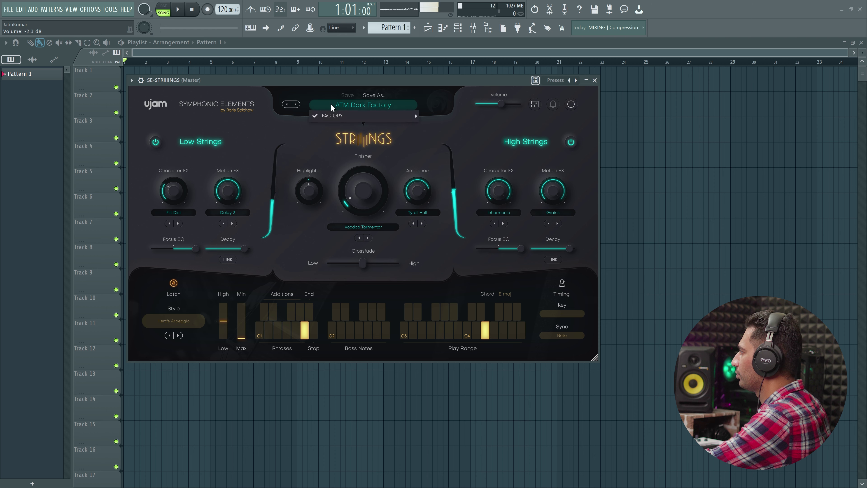
mouse_move(376, 116)
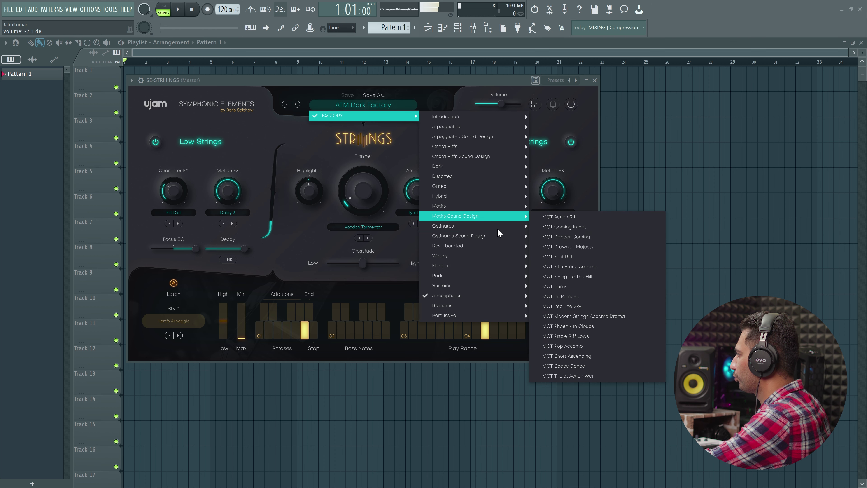
mouse_move(498, 229)
click(554, 249)
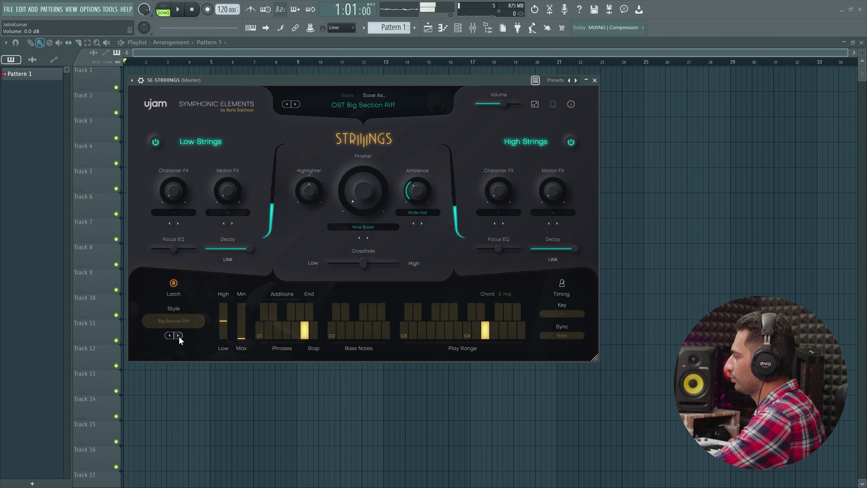
click(174, 283)
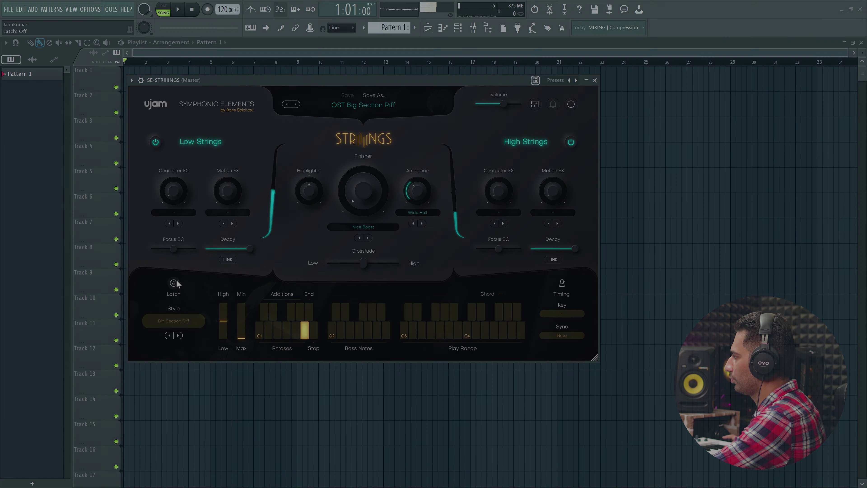